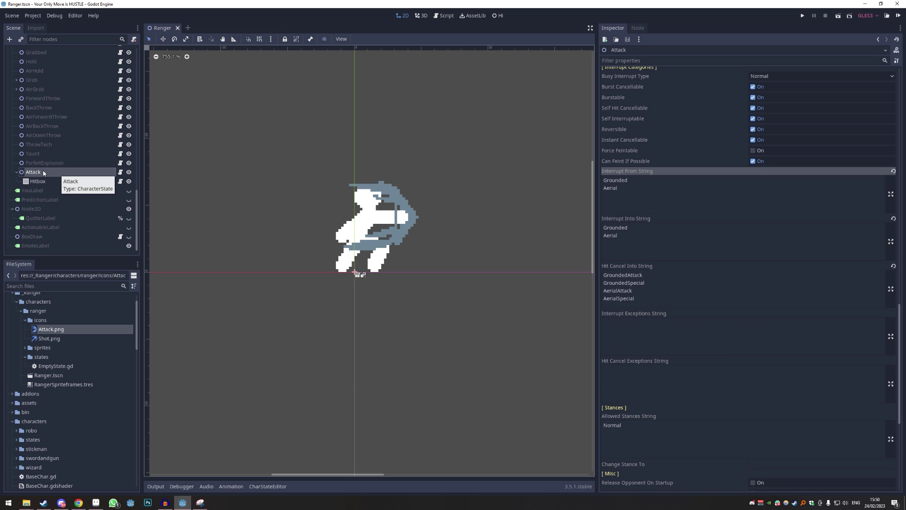
- Copy the Attack state, paste it under StateMachine, and rename the copy to Shot
{"action": "right_click", "coordinate": [31, 174]}
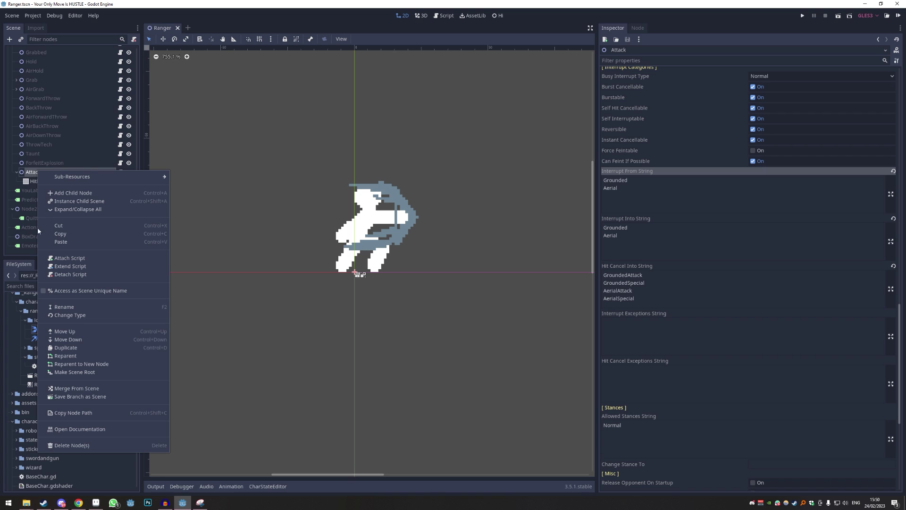
{"action": "left_click", "coordinate": [50, 234]}
{"action": "scroll", "coordinate": [37, 180], "scroll_direction": "up", "scroll_amount": 10}
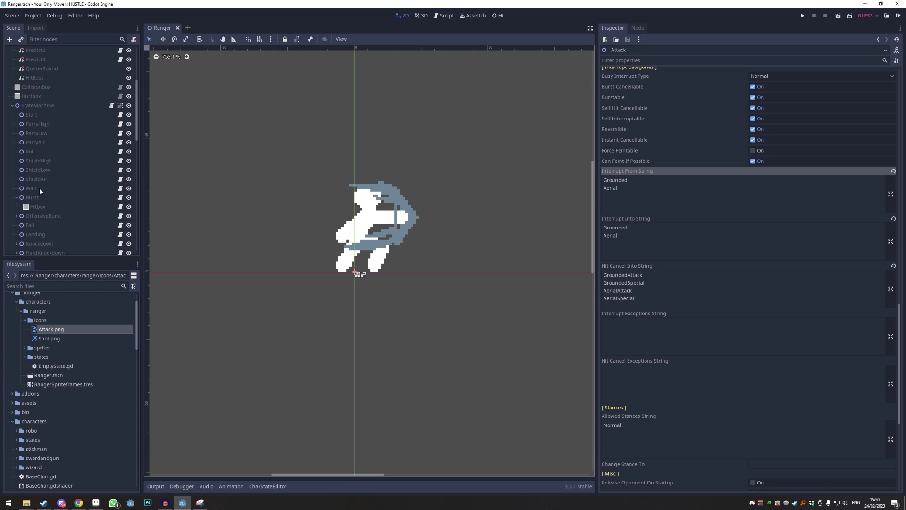
{"action": "right_click", "coordinate": [30, 107]}
{"action": "left_click", "coordinate": [80, 177]}
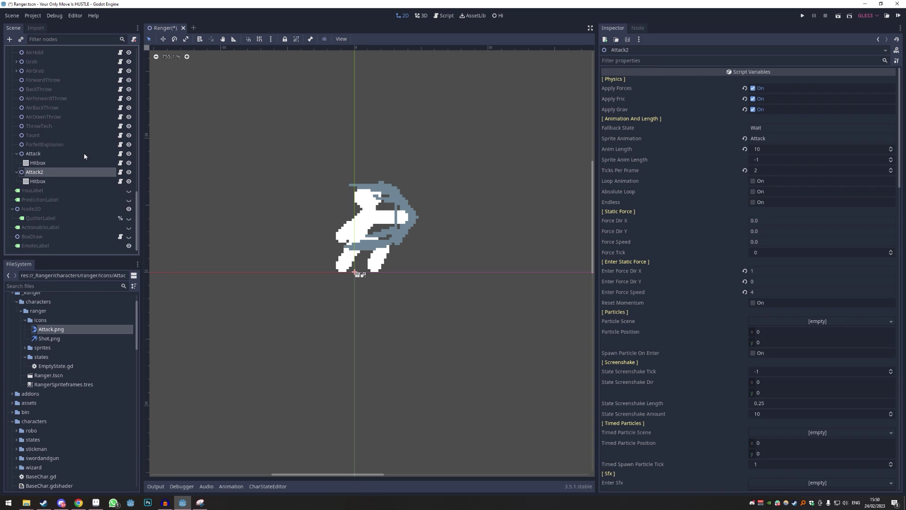
{"action": "double_click", "coordinate": [37, 173]}
{"action": "type", "text": "Shot"}
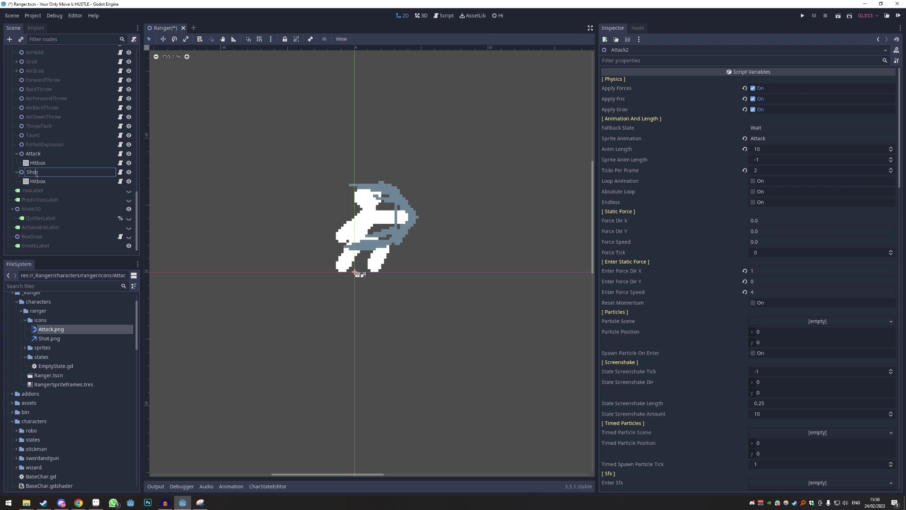
{"action": "key", "text": "Return"}
- Cut the Hitbox out of the new Shot state
{"action": "left_click", "coordinate": [38, 181]}
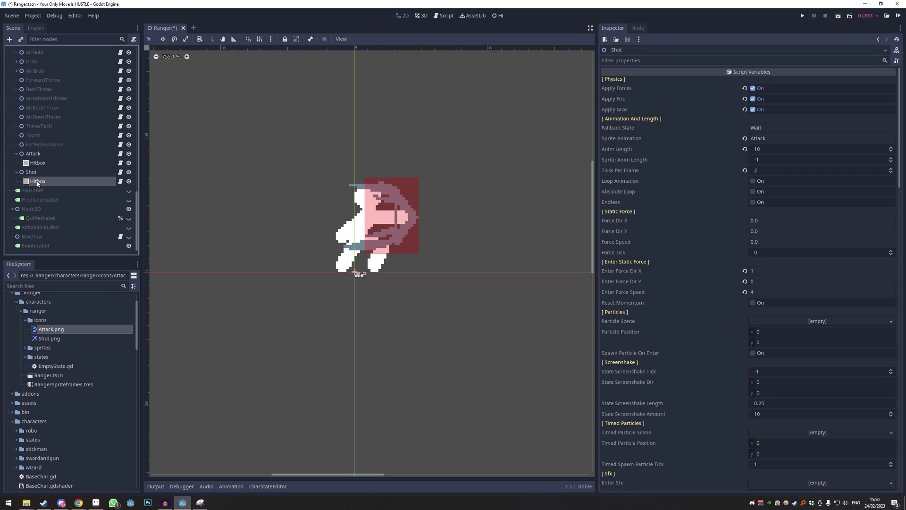
{"action": "right_click", "coordinate": [38, 181]}
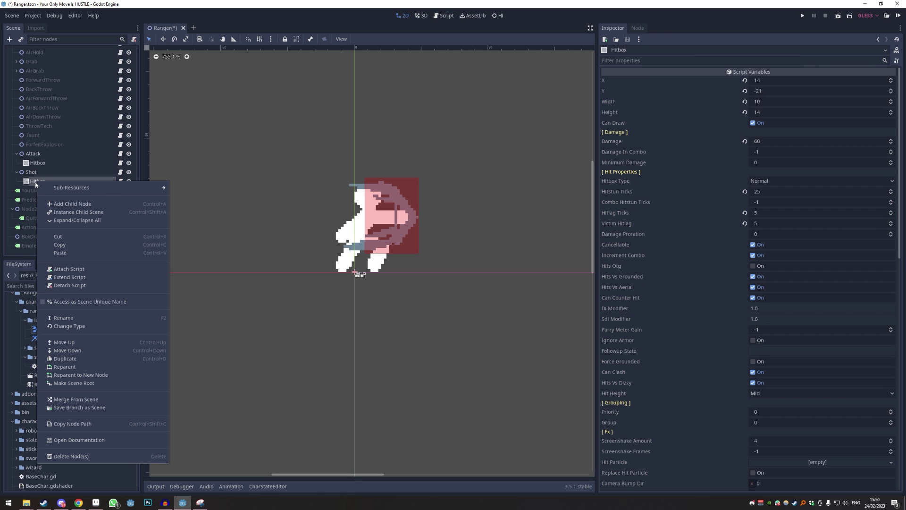
{"action": "left_click", "coordinate": [55, 239]}
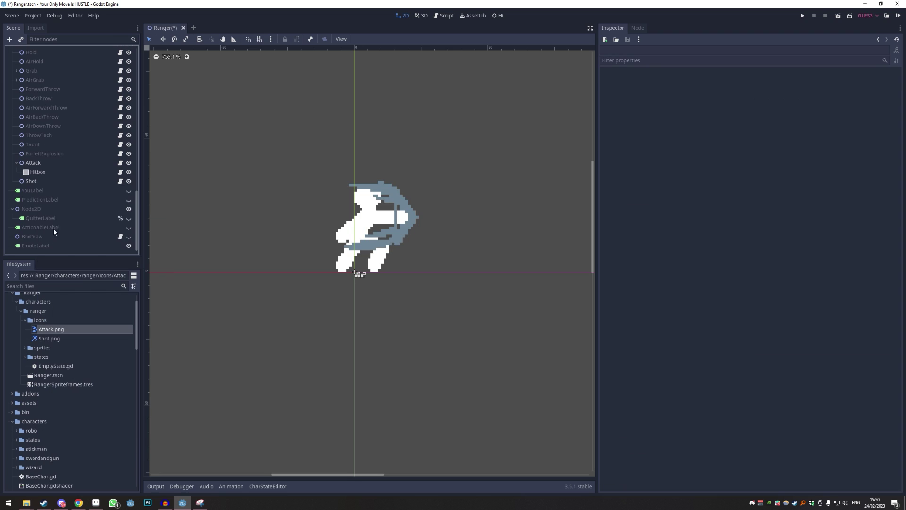
- Set the Shot state's sprite animation to Shot and save the scene
{"action": "left_click", "coordinate": [38, 180]}
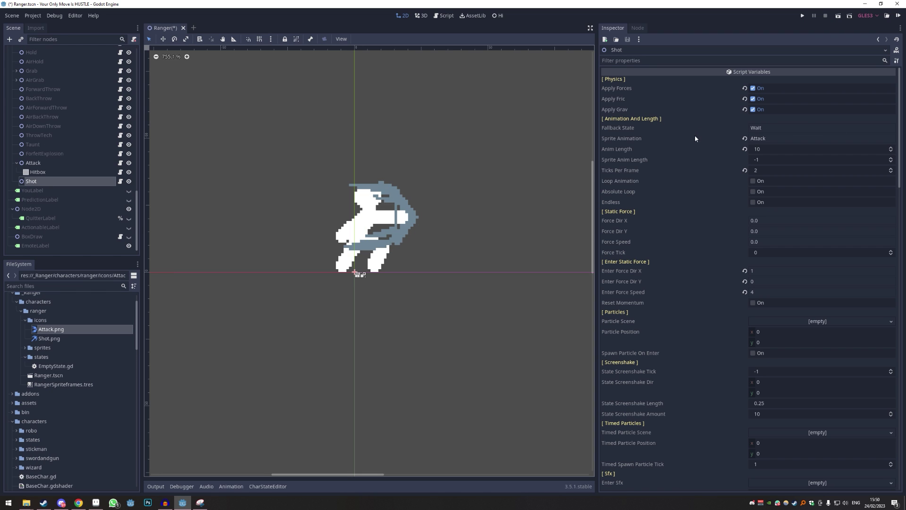
{"action": "double_click", "coordinate": [777, 142]}
{"action": "type", "text": "Shot"}
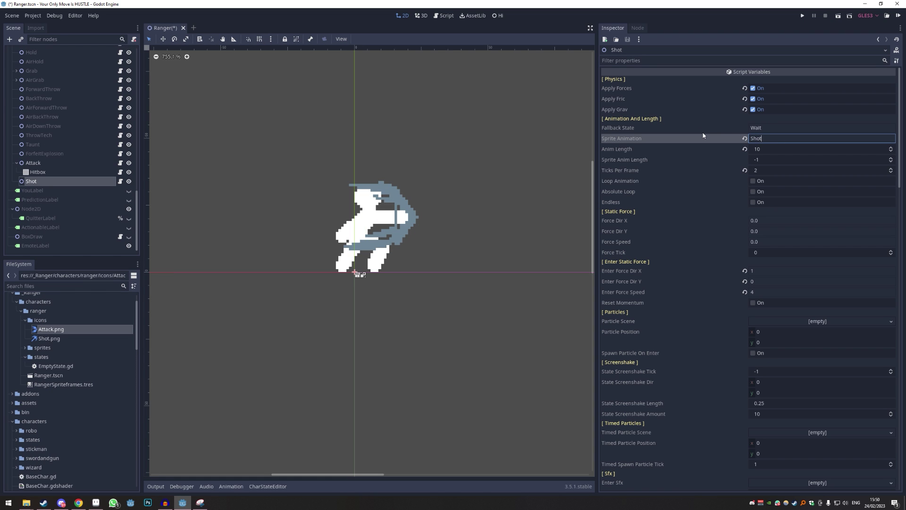
{"action": "key", "text": "Return"}
{"action": "key", "text": "ctrl+s"}
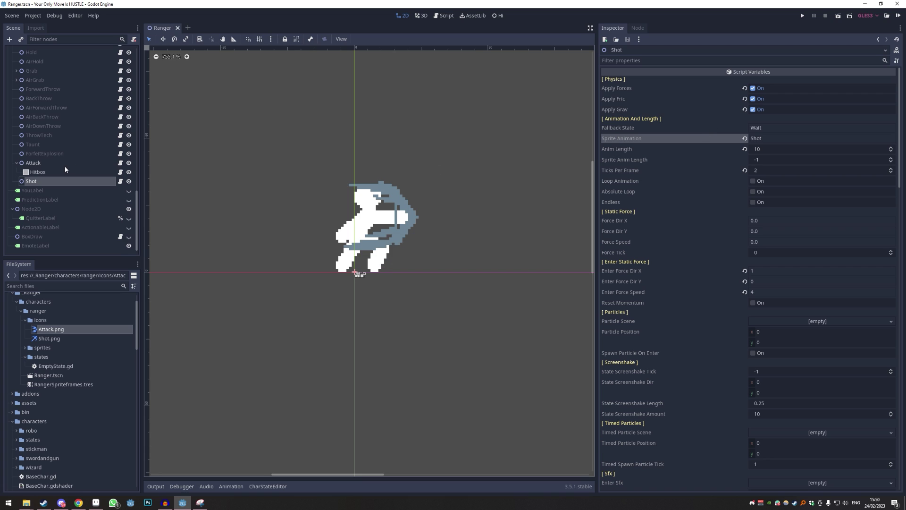
{"action": "scroll", "coordinate": [69, 153], "scroll_direction": "up", "scroll_amount": 5}
{"action": "scroll", "coordinate": [69, 154], "scroll_direction": "up", "scroll_amount": 10}
- Preview the Shot animation on the Ranger's Sprite node
{"action": "left_click", "coordinate": [29, 69]}
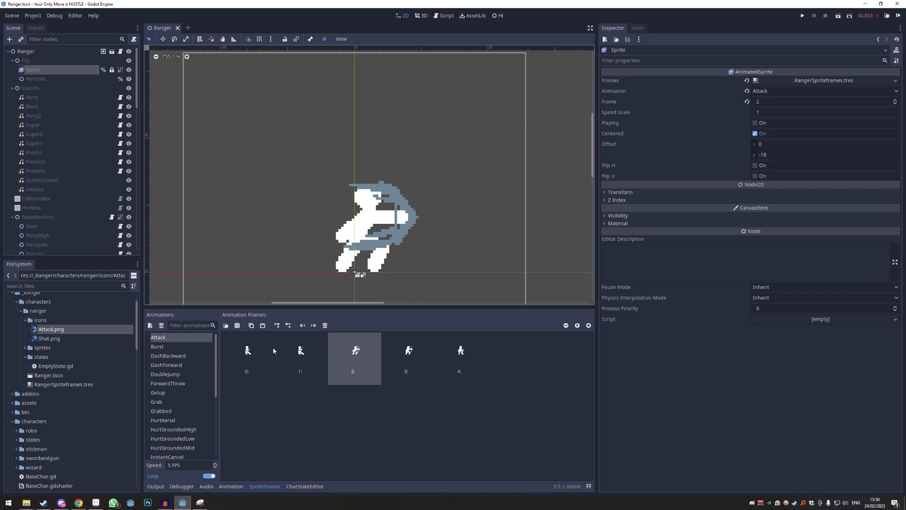
{"action": "scroll", "coordinate": [170, 392], "scroll_direction": "down", "scroll_amount": 5}
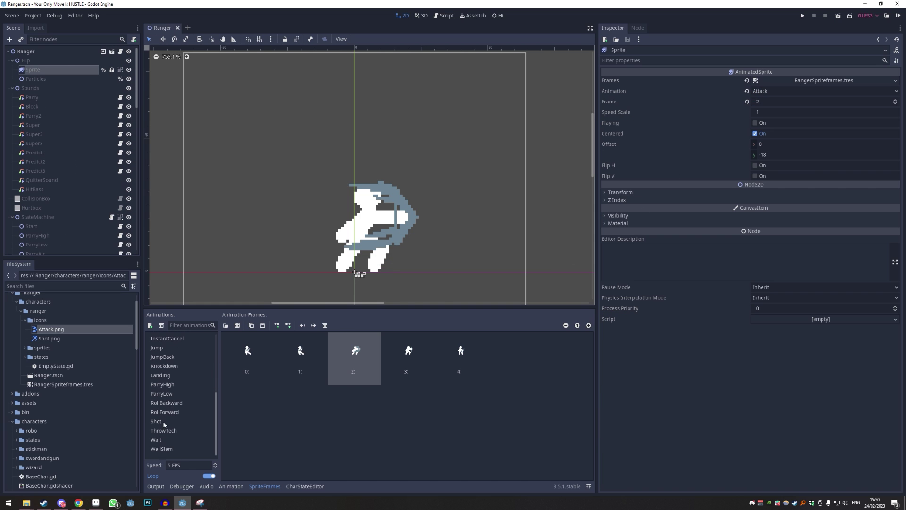
{"action": "left_click", "coordinate": [158, 422]}
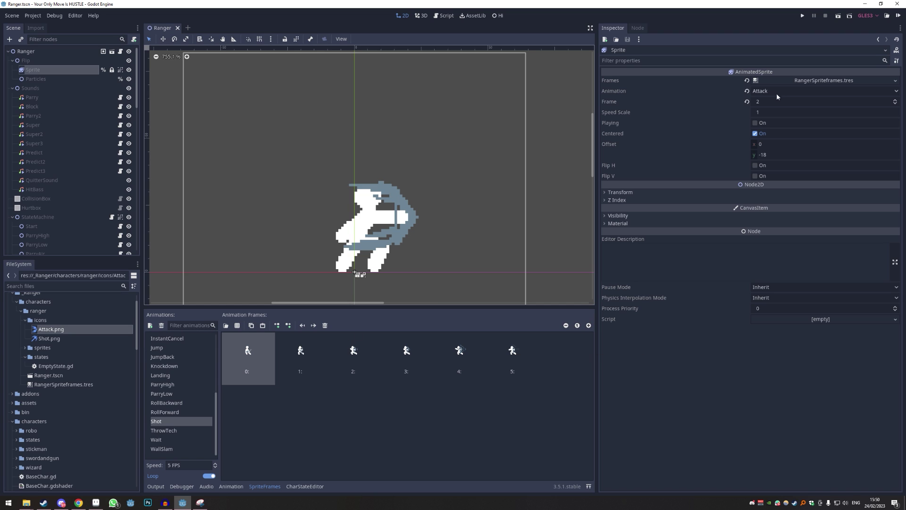
{"action": "left_click", "coordinate": [871, 90]}
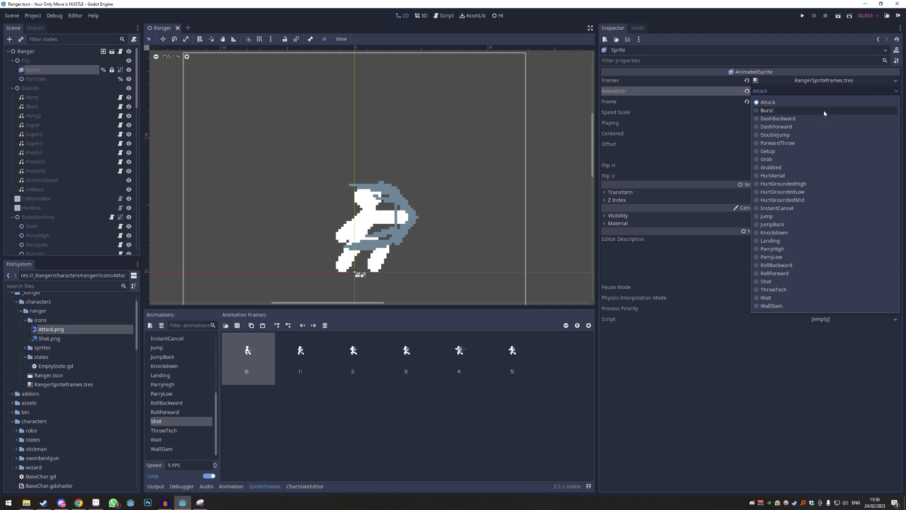
{"action": "left_click", "coordinate": [772, 281]}
- Step the sprite preview to the drawn-bow frame 4, then reselect the Shot state
{"action": "left_click", "coordinate": [895, 100]}
{"action": "left_click", "coordinate": [895, 100]}
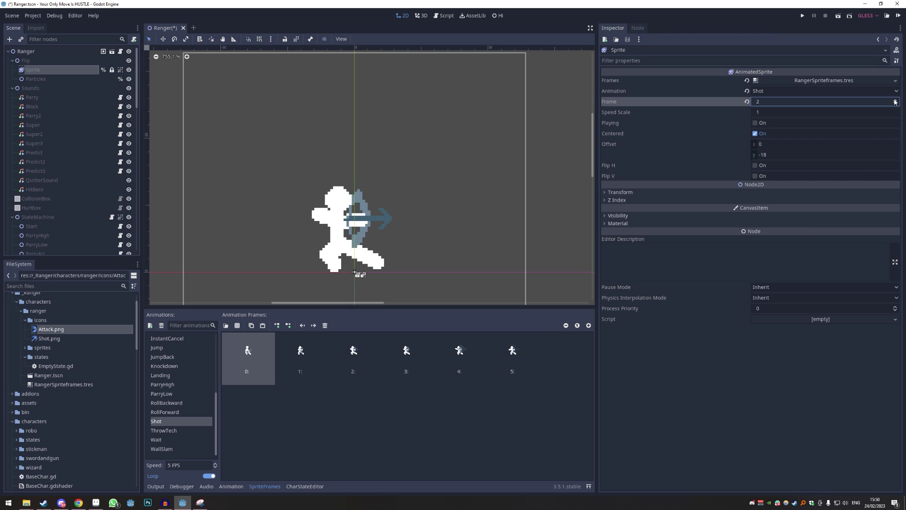
{"action": "left_click", "coordinate": [896, 100]}
{"action": "left_click", "coordinate": [896, 100]}
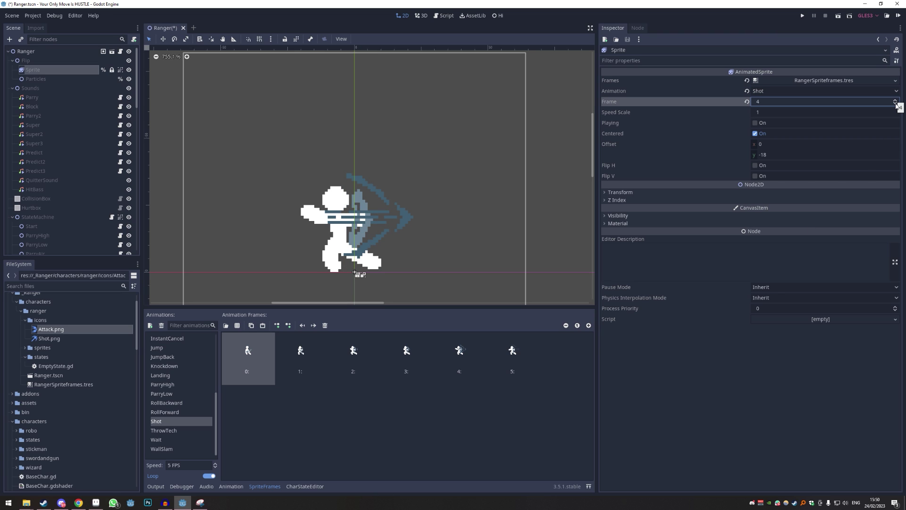
{"action": "left_click", "coordinate": [897, 104]}
{"action": "left_click", "coordinate": [896, 100]}
{"action": "scroll", "coordinate": [49, 135], "scroll_direction": "down", "scroll_amount": 6}
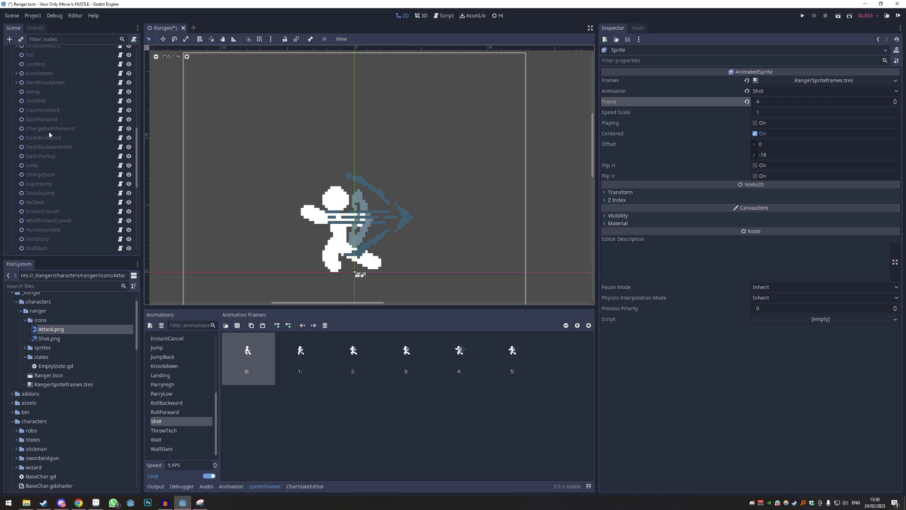
{"action": "scroll", "coordinate": [71, 156], "scroll_direction": "down", "scroll_amount": 10}
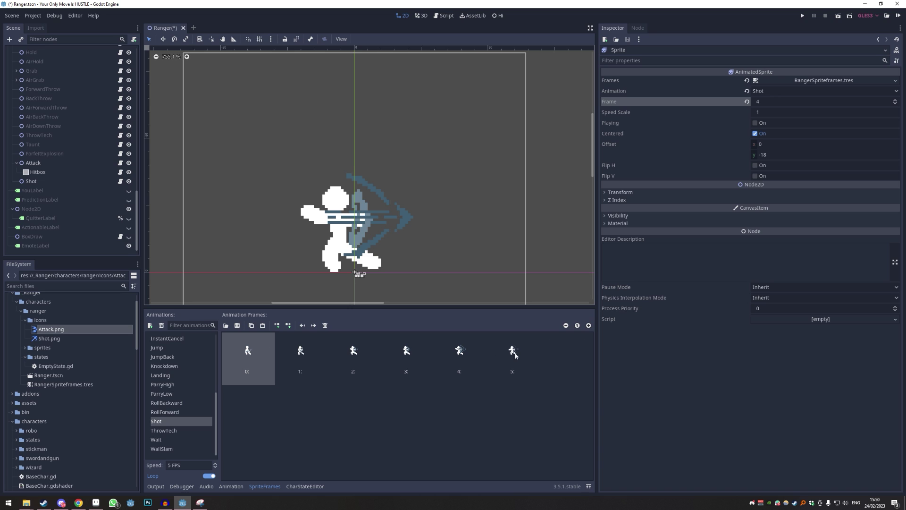
{"action": "left_click", "coordinate": [513, 355]}
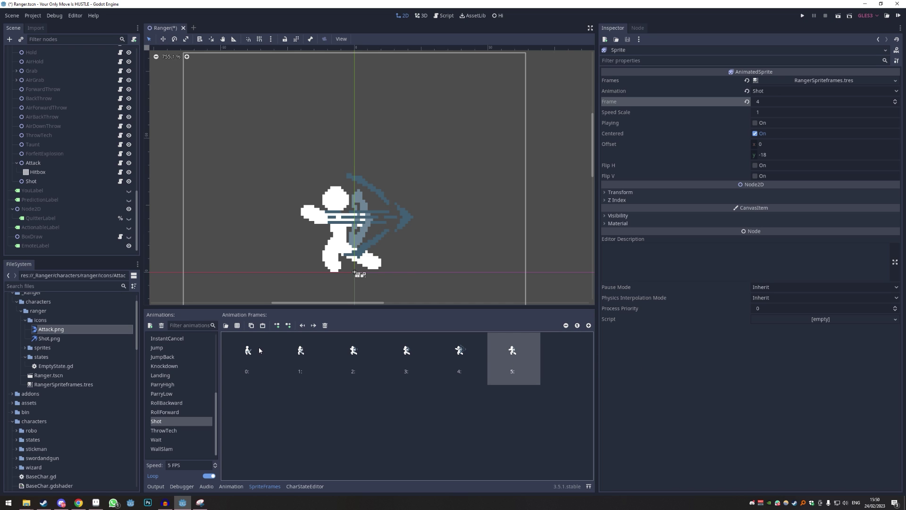
{"action": "left_click", "coordinate": [31, 182]}
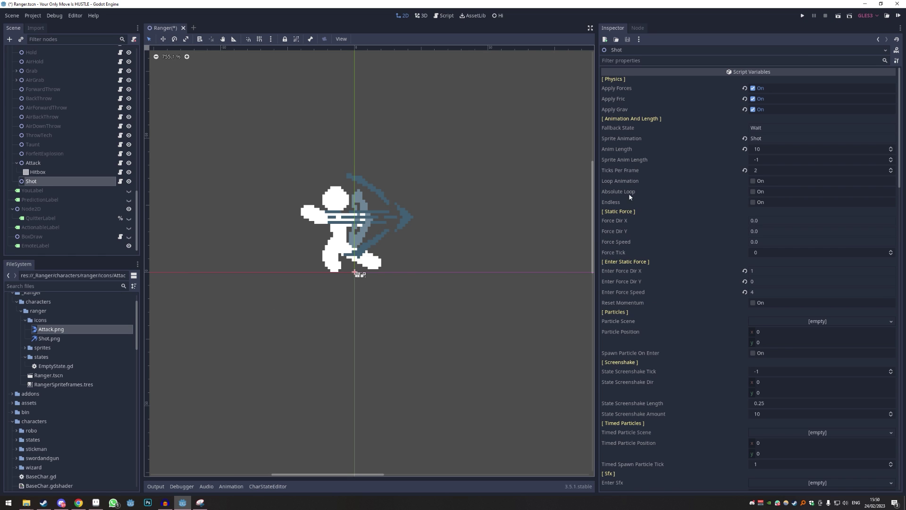
- Set the Shot state's Anim Length to 12, keep ticks at 2, and reset Enter Force Speed to 2
{"action": "left_click", "coordinate": [766, 148]}
{"action": "type", "text": "12"}
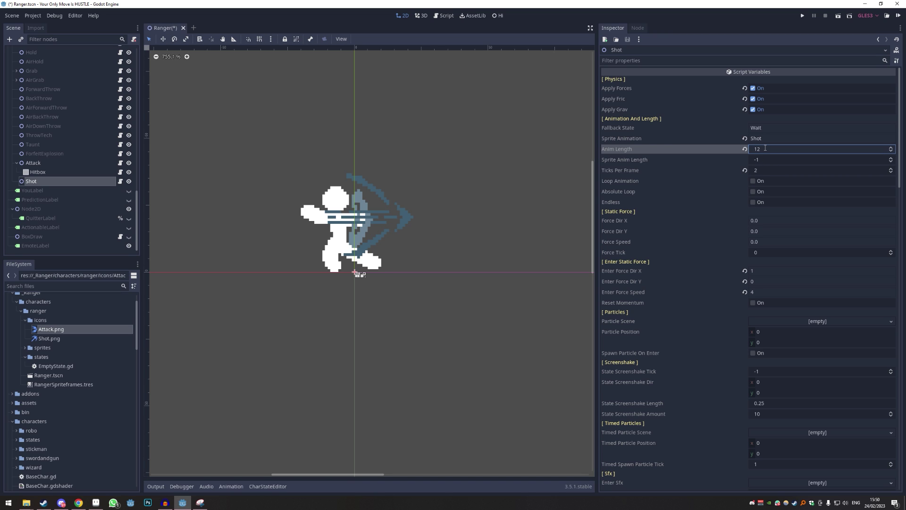
{"action": "left_click", "coordinate": [764, 169]}
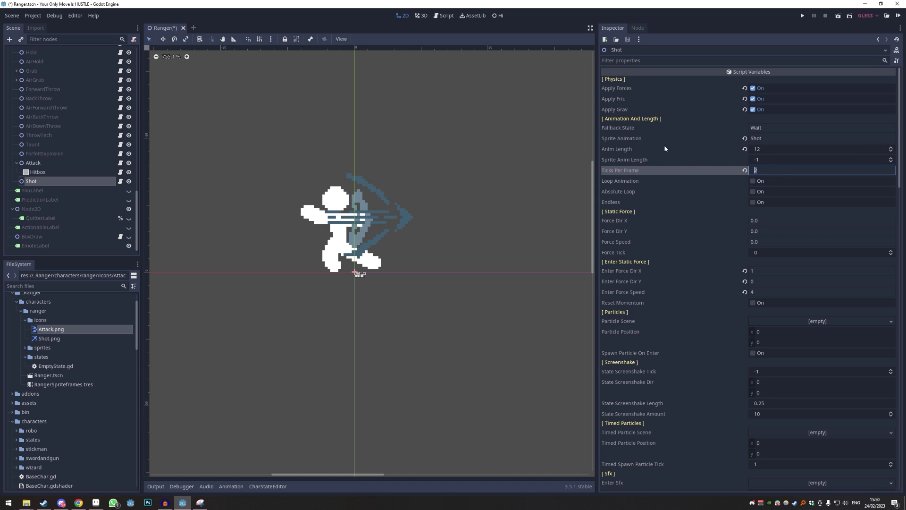
{"action": "left_click", "coordinate": [764, 167]}
{"action": "left_click", "coordinate": [744, 292]}
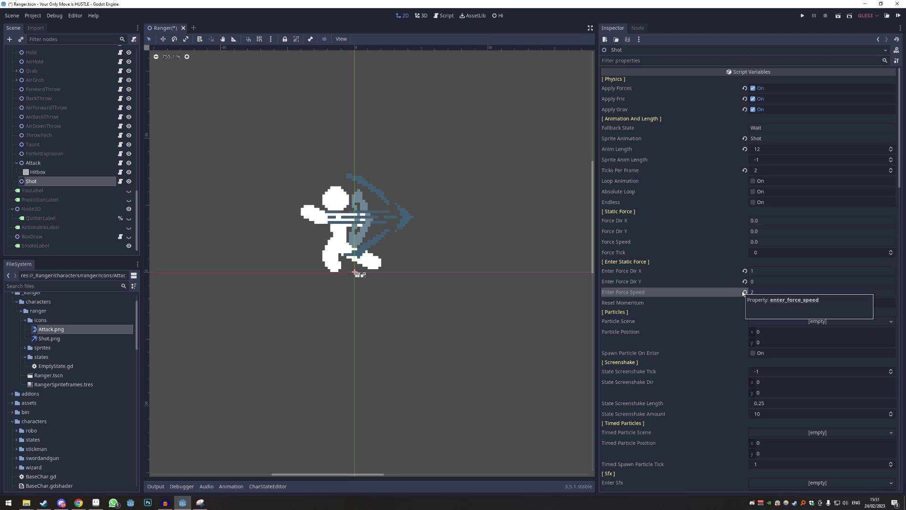
{"action": "scroll", "coordinate": [685, 233], "scroll_direction": "down", "scroll_amount": 10}
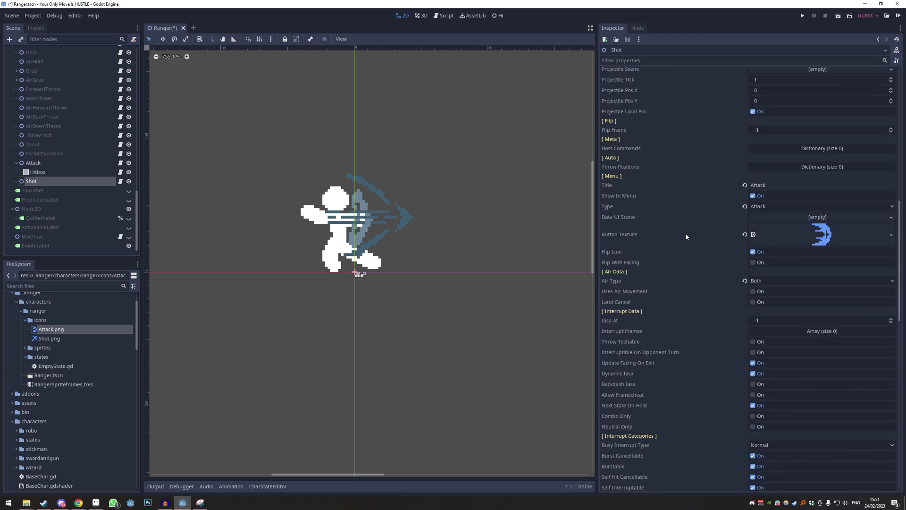
{"action": "scroll", "coordinate": [688, 232], "scroll_direction": "up", "scroll_amount": 3}
- Retitle the state Shot, set Shot.png as its button icon, and save
{"action": "left_click", "coordinate": [776, 187]}
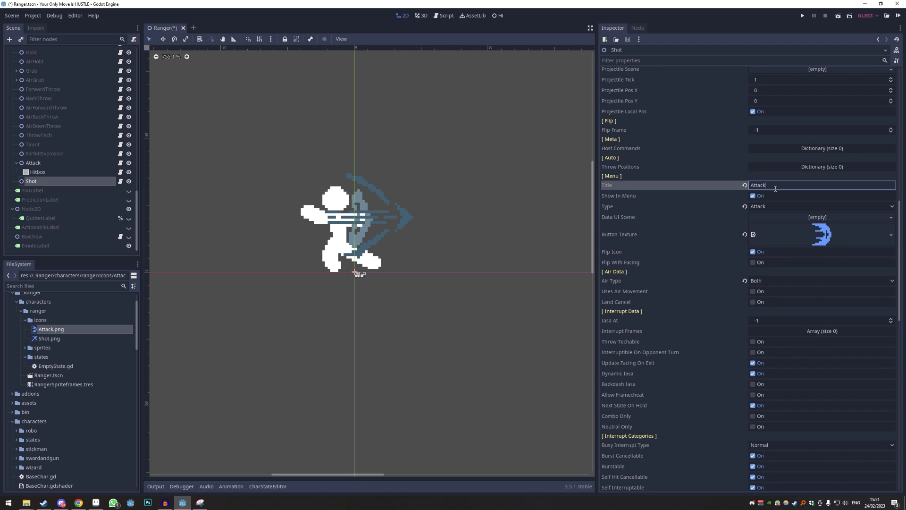
{"action": "key", "text": "ctrl+a"}
{"action": "type", "text": "Sh"}
{"action": "left_click_drag", "start_coordinate": [47, 339], "coordinate": [792, 236]}
{"action": "key", "text": "ctrl+s"}
- Set the Shot state's move type to Special
{"action": "left_click", "coordinate": [779, 206]}
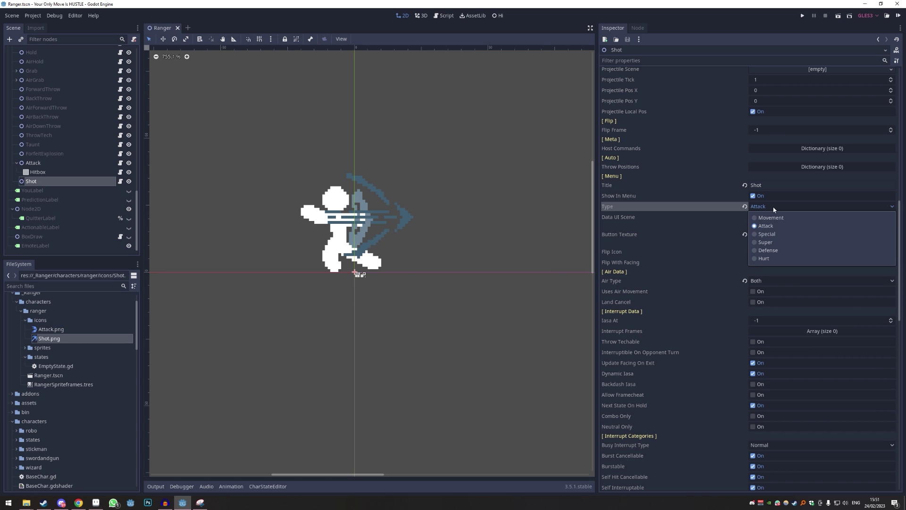
{"action": "left_click", "coordinate": [765, 228]}
{"action": "scroll", "coordinate": [659, 260], "scroll_direction": "down", "scroll_amount": 4}
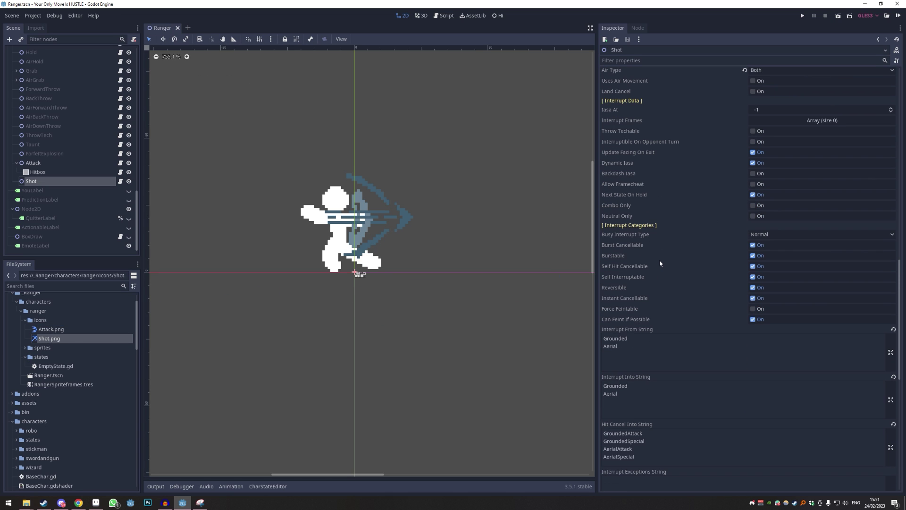
{"action": "scroll", "coordinate": [659, 260], "scroll_direction": "down", "scroll_amount": 5}
{"action": "scroll", "coordinate": [659, 260], "scroll_direction": "up", "scroll_amount": 8}
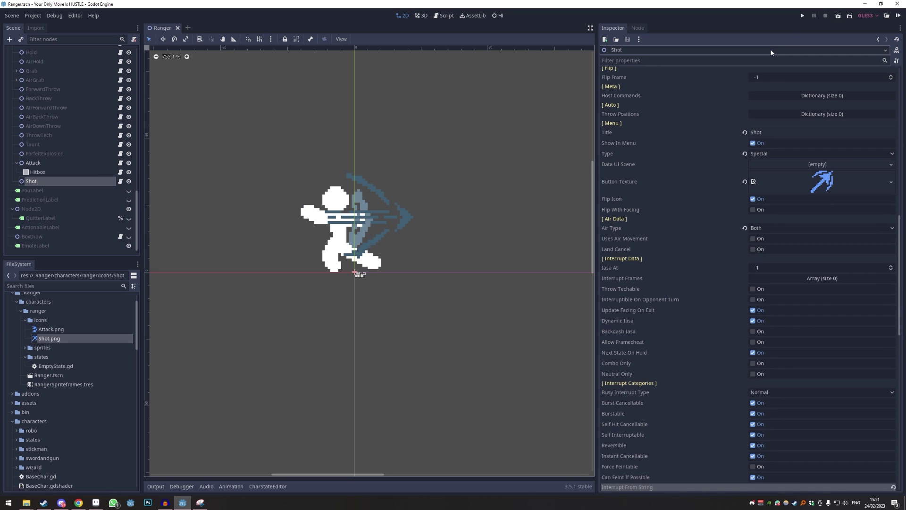
- Run the game and start a test match with Ranger versus Cowboy
{"action": "left_click", "coordinate": [802, 16]}
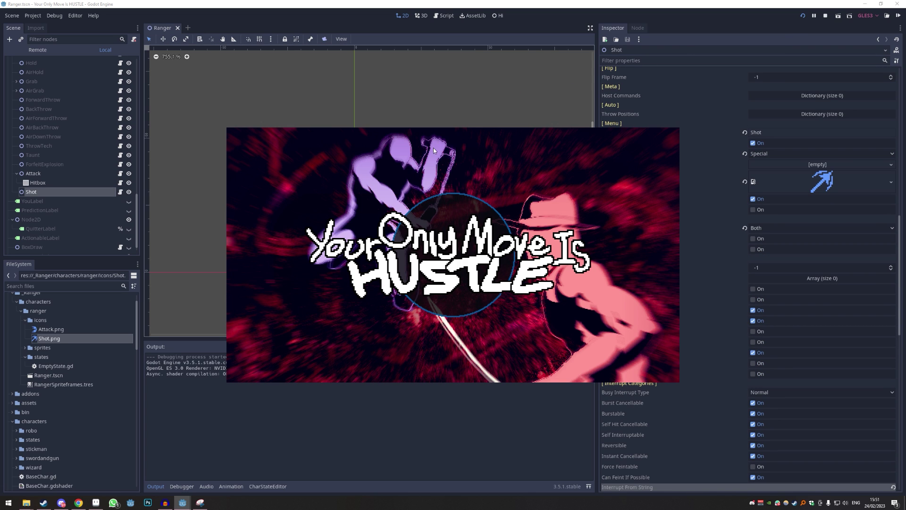
{"action": "left_click", "coordinate": [455, 226]}
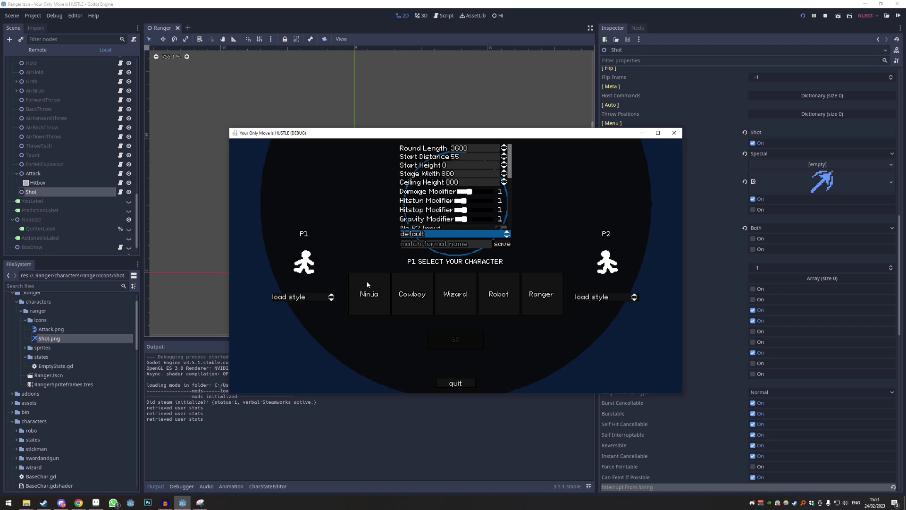
{"action": "left_click", "coordinate": [542, 294]}
{"action": "left_click", "coordinate": [413, 294]}
{"action": "left_click", "coordinate": [455, 339]}
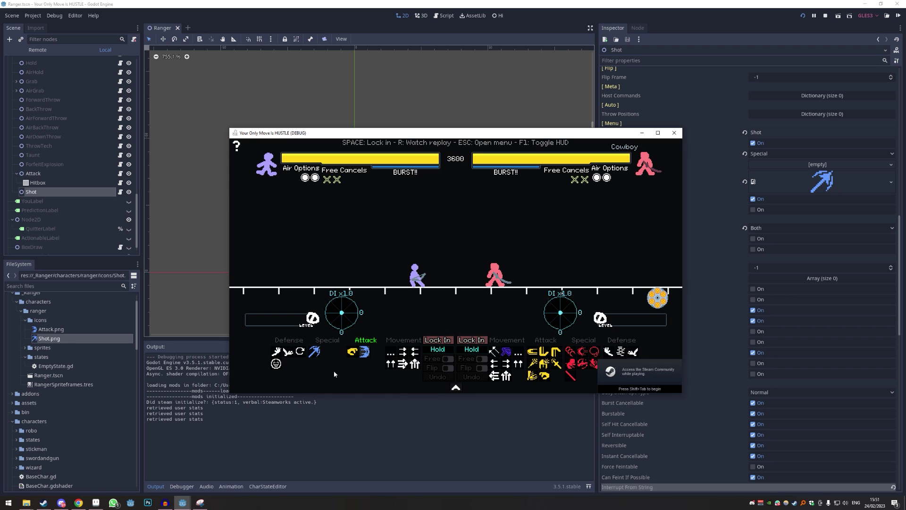
- Play two turns in the test match, then close the game window
{"action": "key", "text": "space"}
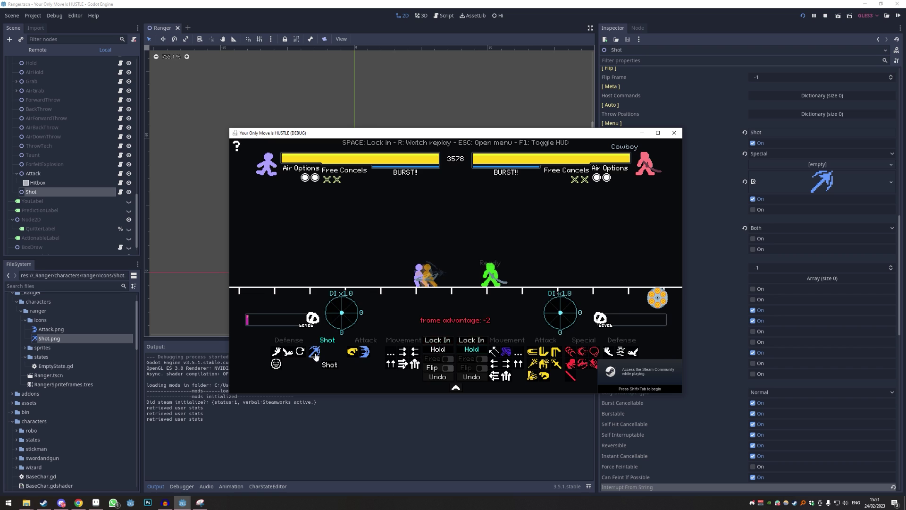
{"action": "key", "text": "space"}
{"action": "left_click", "coordinate": [674, 133]}
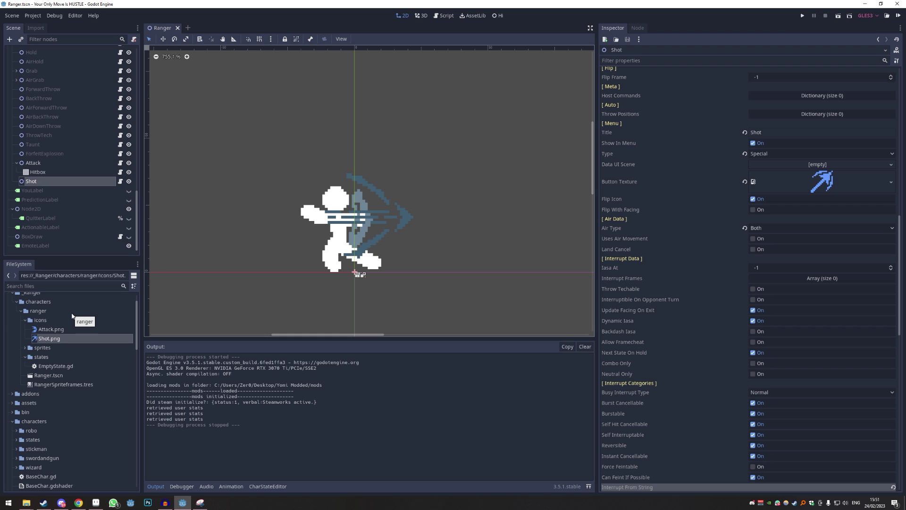
{"action": "key", "text": "Print"}
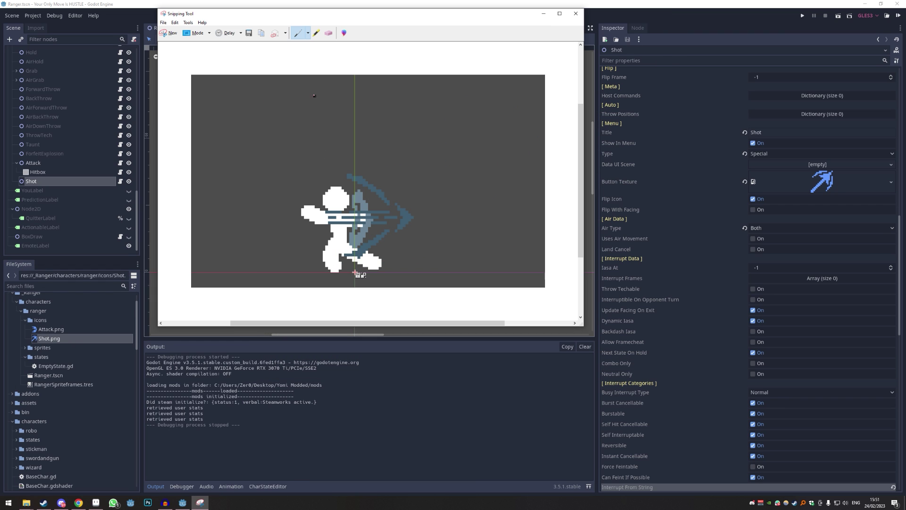
{"action": "left_click_drag", "start_coordinate": [230, 94], "coordinate": [282, 91]}
{"action": "key", "text": "alt+F4"}
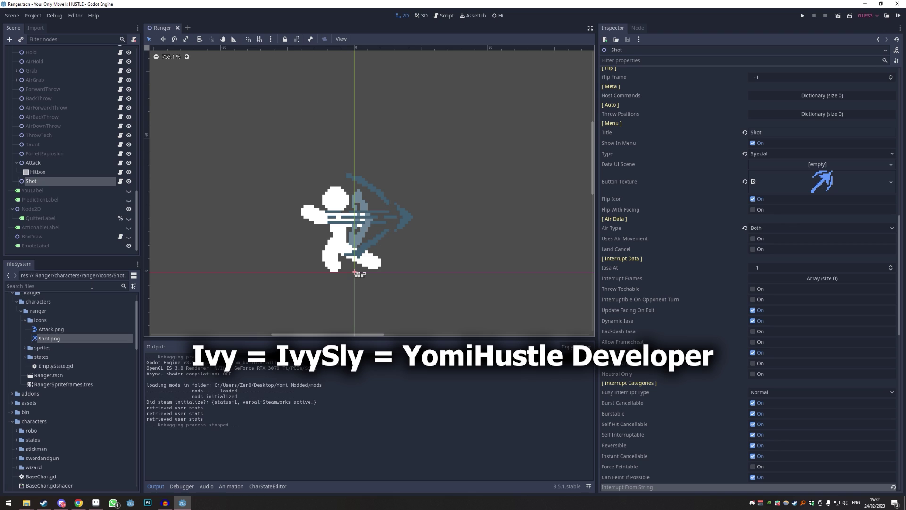
- Filter files for 'dirprojectile' and open DirProjectile.tscn and its DirProjectileDefault.gd script
{"action": "left_click", "coordinate": [92, 285]}
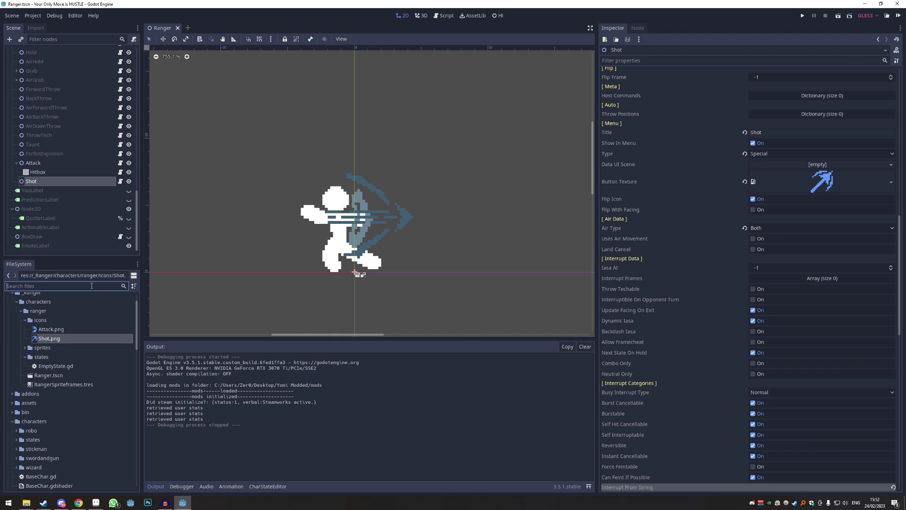
{"action": "type", "text": "dir"}
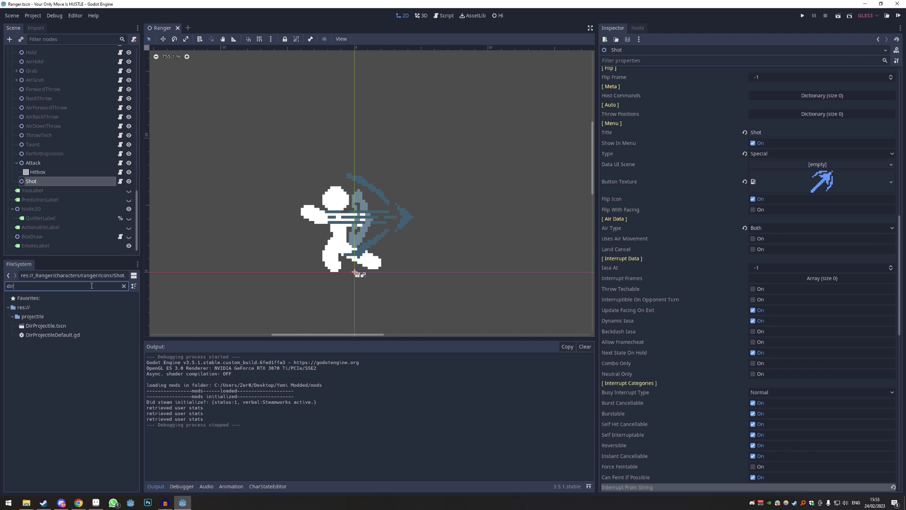
{"action": "type", "text": "projectile"}
{"action": "double_click", "coordinate": [46, 326]}
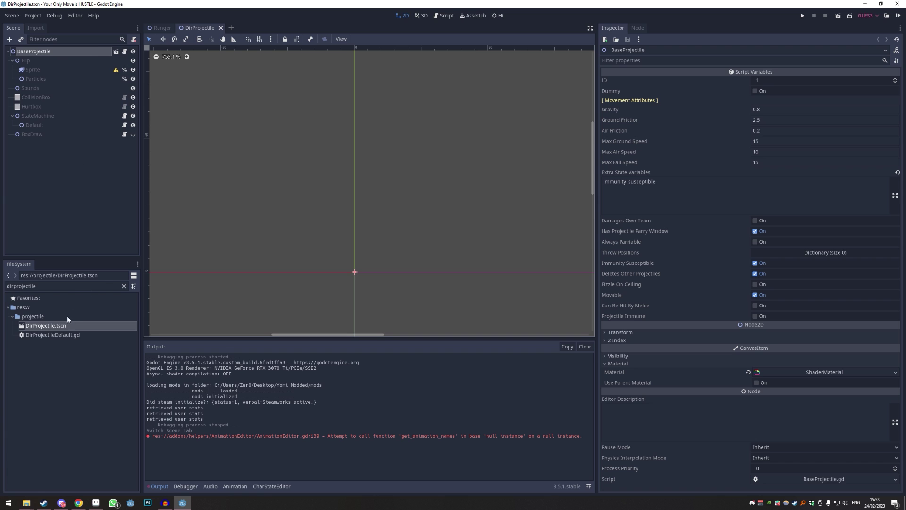
{"action": "double_click", "coordinate": [66, 334]}
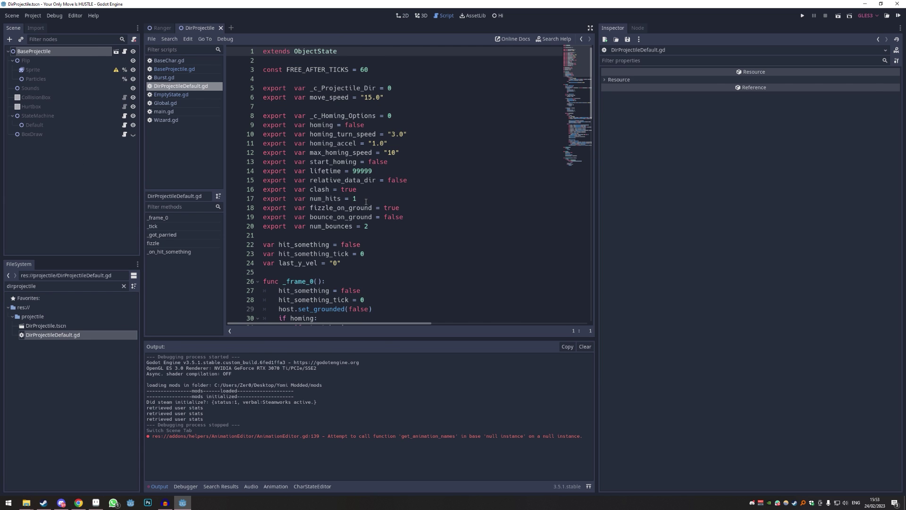
{"action": "scroll", "coordinate": [366, 201], "scroll_direction": "down", "scroll_amount": 20}
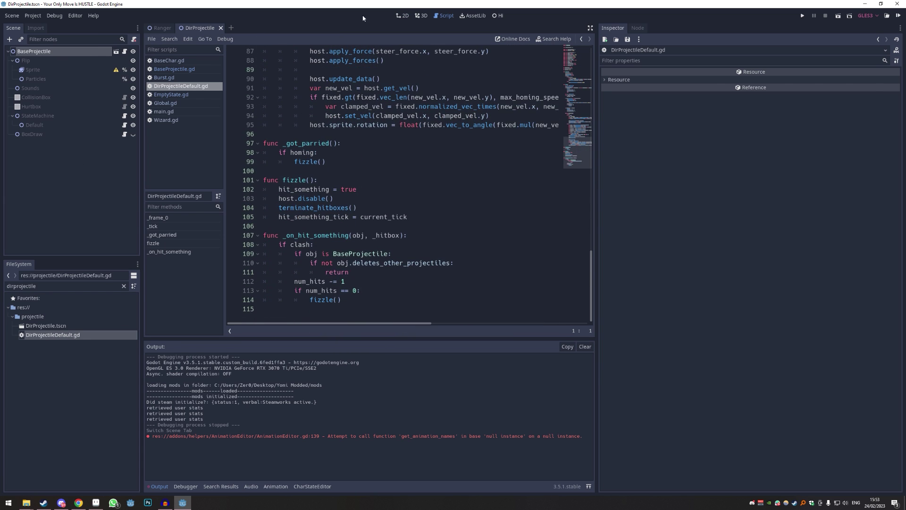
- Return to the 2D view and bring up the file actions for DirProjectile.tscn
{"action": "left_click", "coordinate": [403, 16]}
{"action": "left_click", "coordinate": [49, 326]}
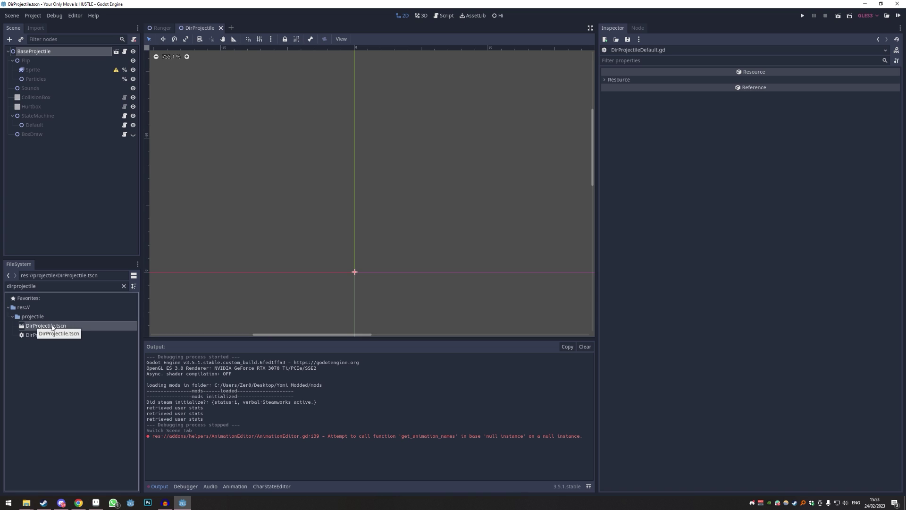
{"action": "right_click", "coordinate": [52, 325]}
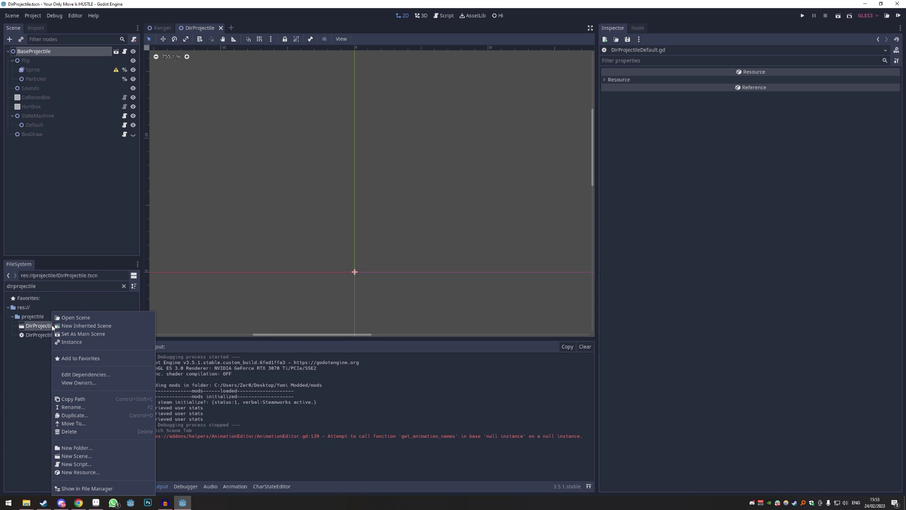
- Duplicate DirProjectile.tscn as the new Shot scene and clear the file filter
{"action": "left_click", "coordinate": [73, 415]}
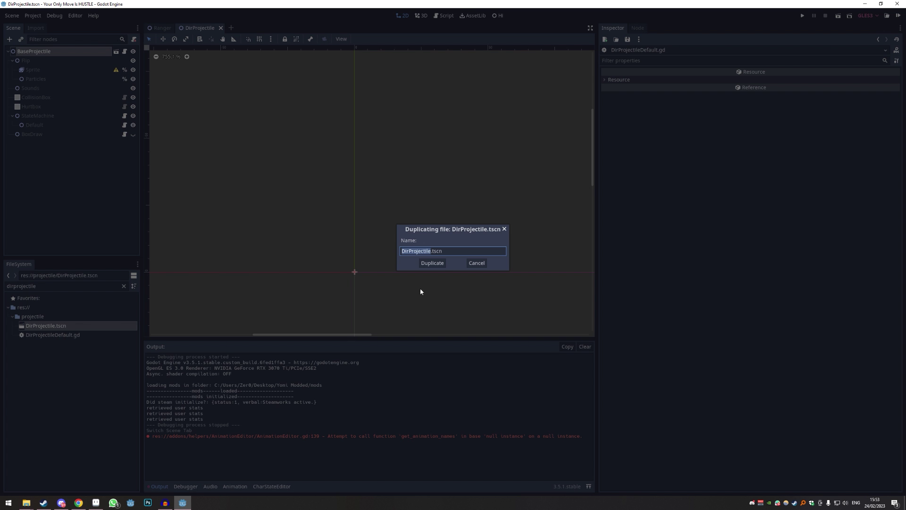
{"action": "type", "text": "Arrow"}
{"action": "key", "text": "Return"}
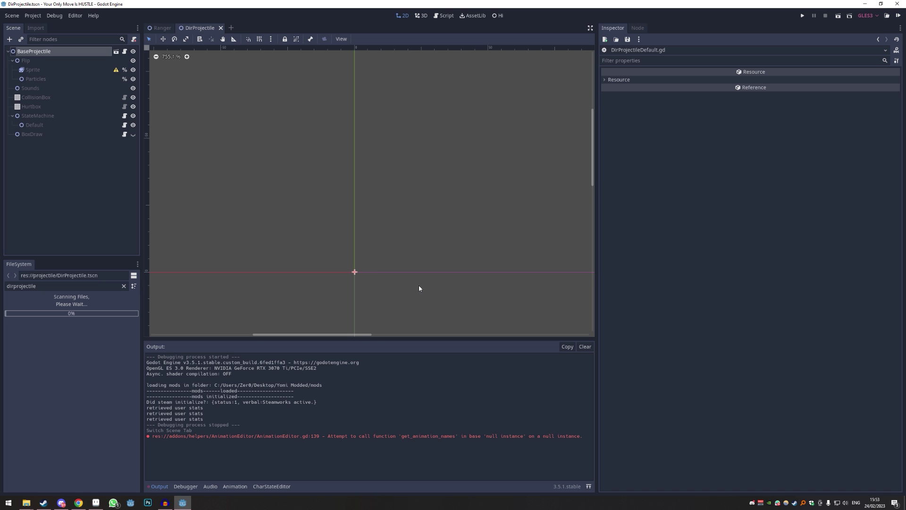
{"action": "left_click", "coordinate": [124, 286]}
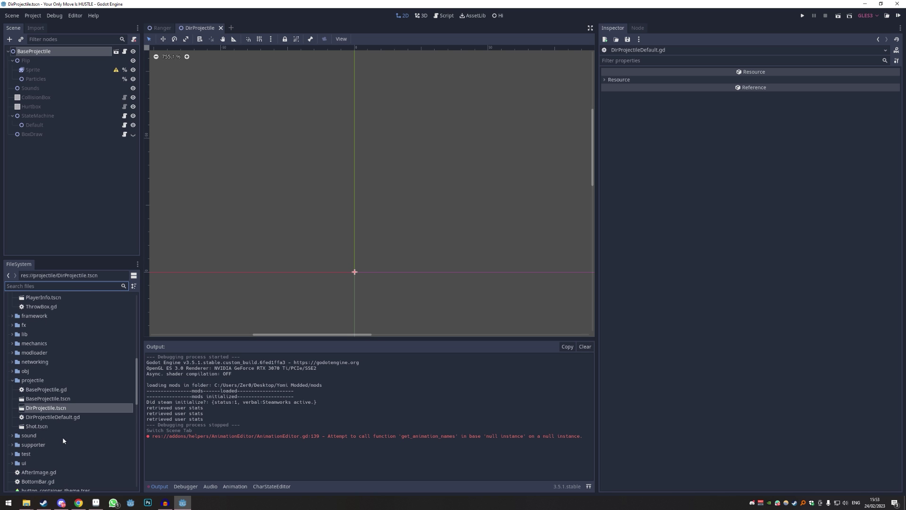
- Move Shot.tscn into _Ranger/characters/ranger and open it
{"action": "left_click_drag", "start_coordinate": [42, 425], "coordinate": [40, 337]}
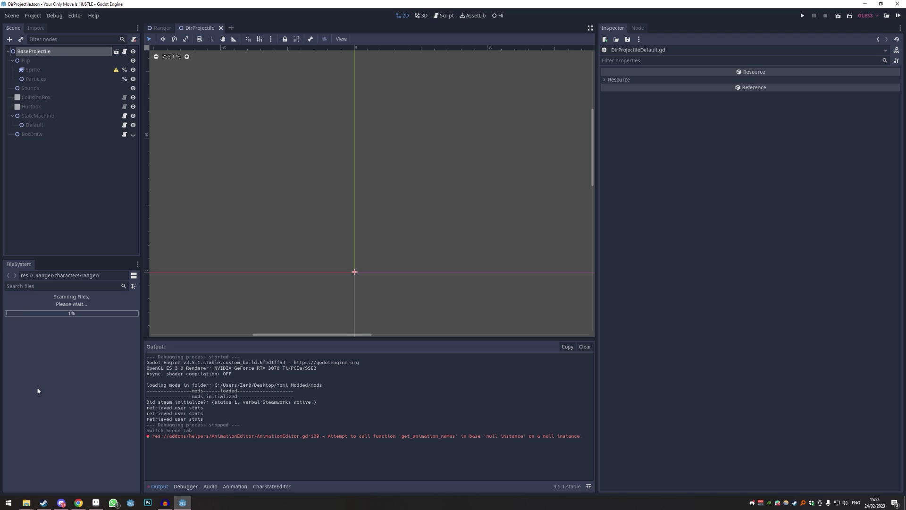
{"action": "left_click", "coordinate": [26, 362]}
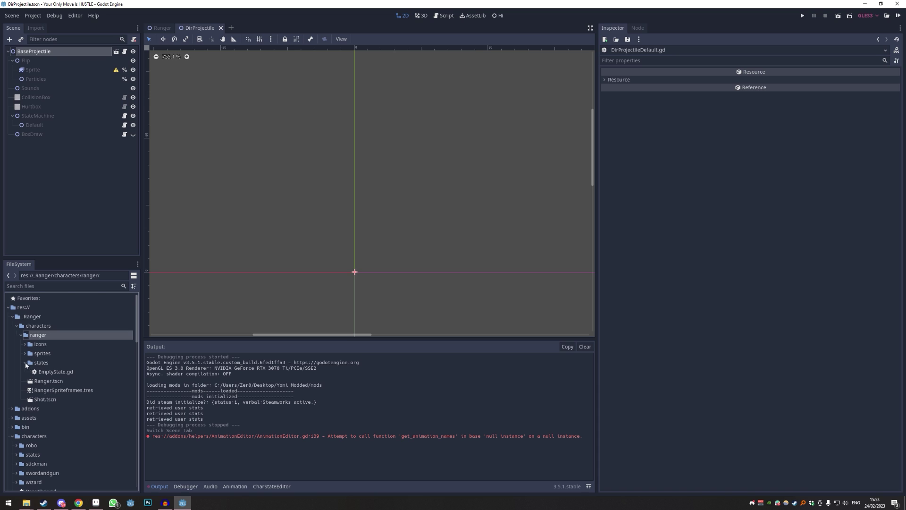
{"action": "left_click", "coordinate": [25, 363]}
{"action": "double_click", "coordinate": [45, 390]}
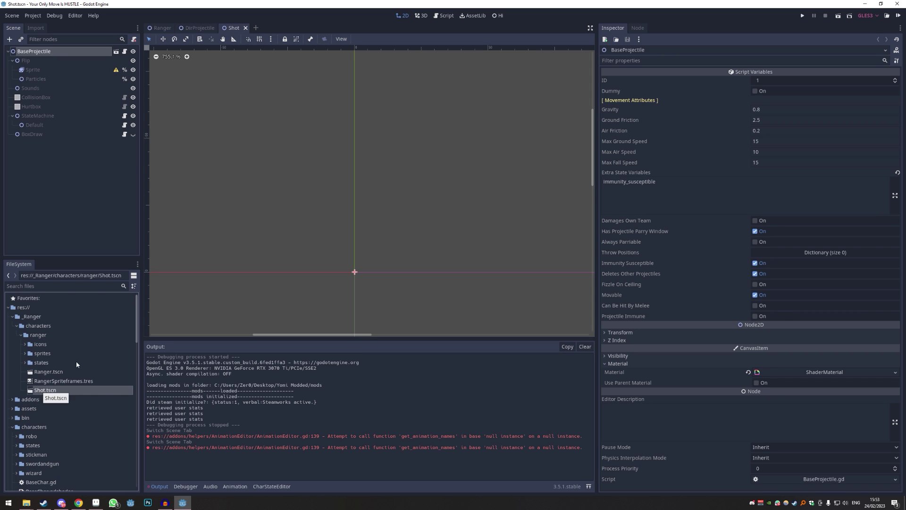
- Close the DirProjectile tab and select the Sprite node in the Shot scene
{"action": "left_click", "coordinate": [198, 28]}
{"action": "left_click", "coordinate": [220, 29]}
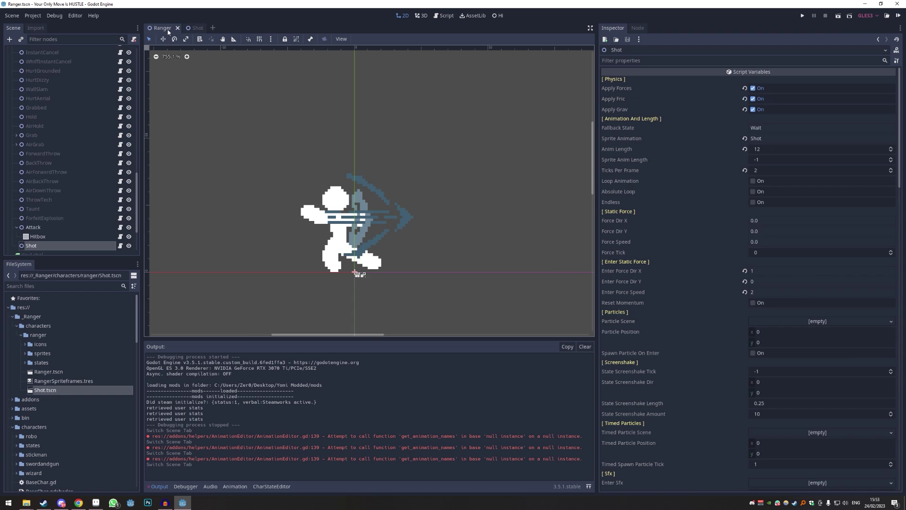
{"action": "left_click", "coordinate": [193, 28]}
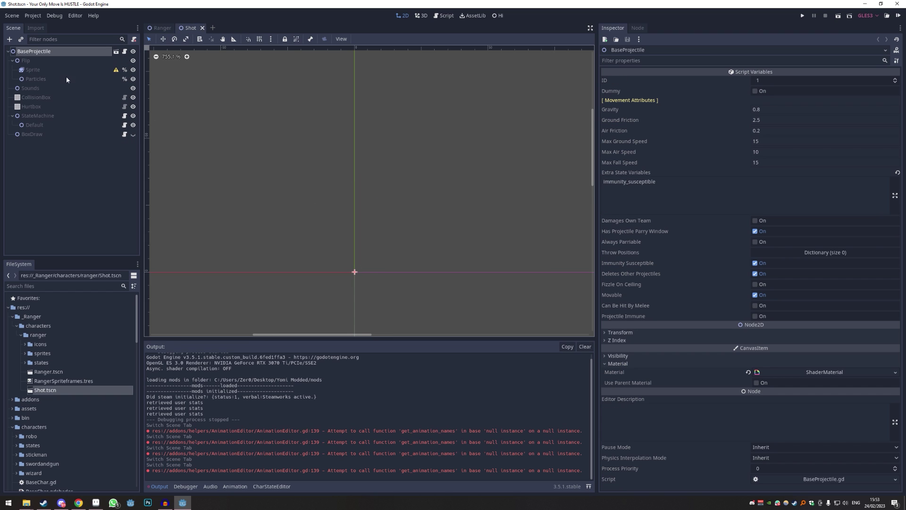
{"action": "left_click", "coordinate": [34, 71]}
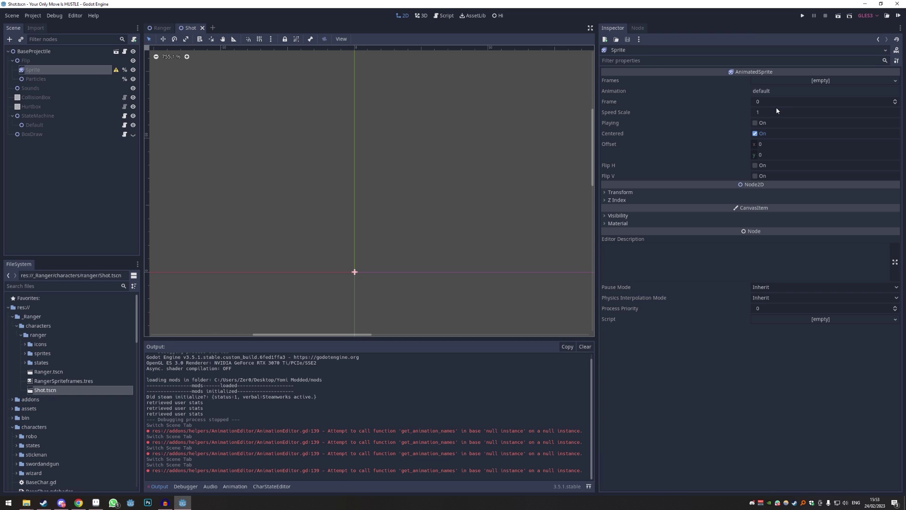
{"action": "left_click", "coordinate": [34, 52]}
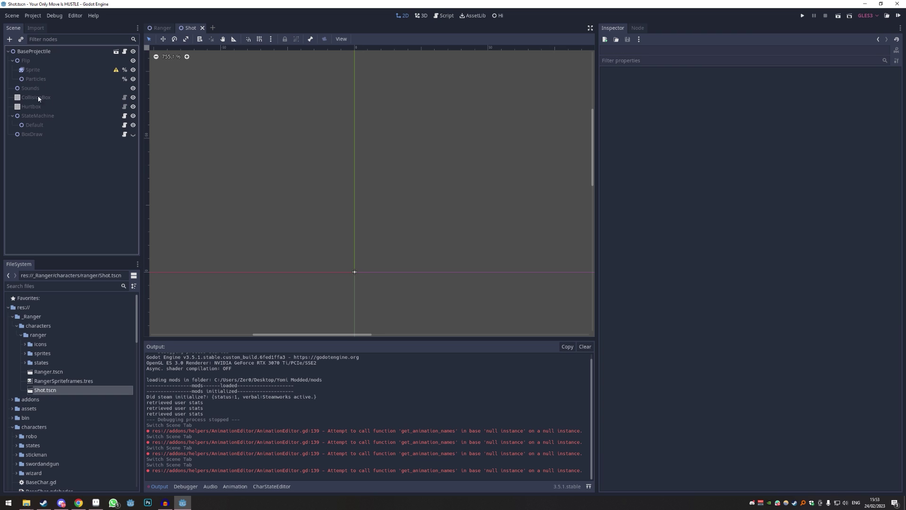
{"action": "left_click", "coordinate": [26, 135], "text": "shift"}
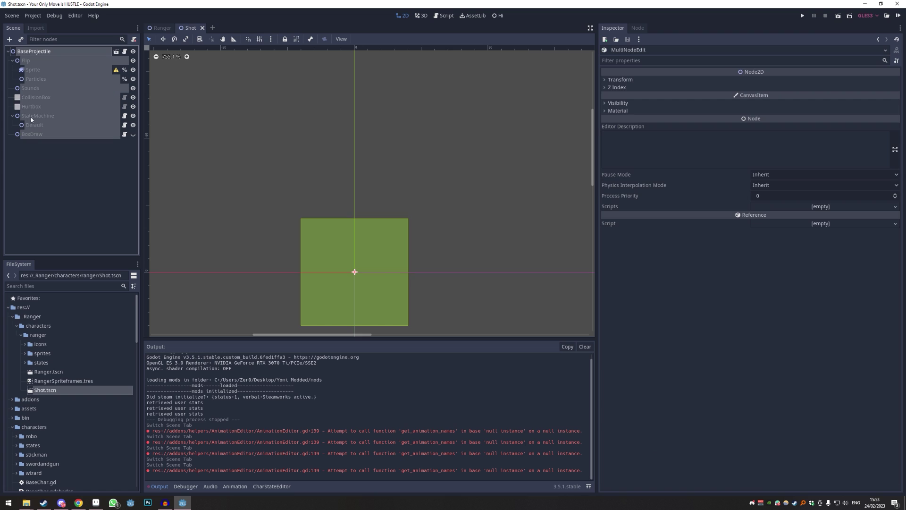
{"action": "left_click", "coordinate": [38, 69]}
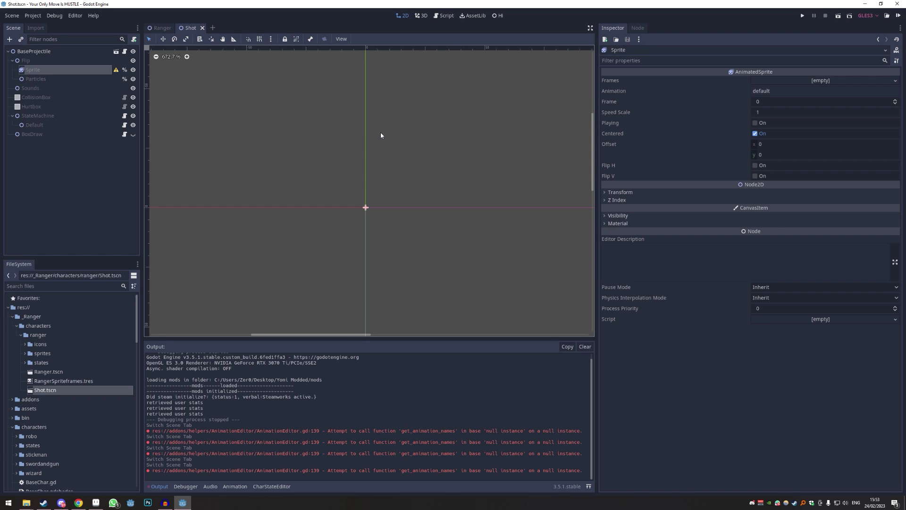
- In the pixel-art editor, copy the frame-9 arrow smear to a new sprite and export Arrow.png
{"action": "key", "text": "alt+Tab"}
{"action": "left_click", "coordinate": [471, 367]}
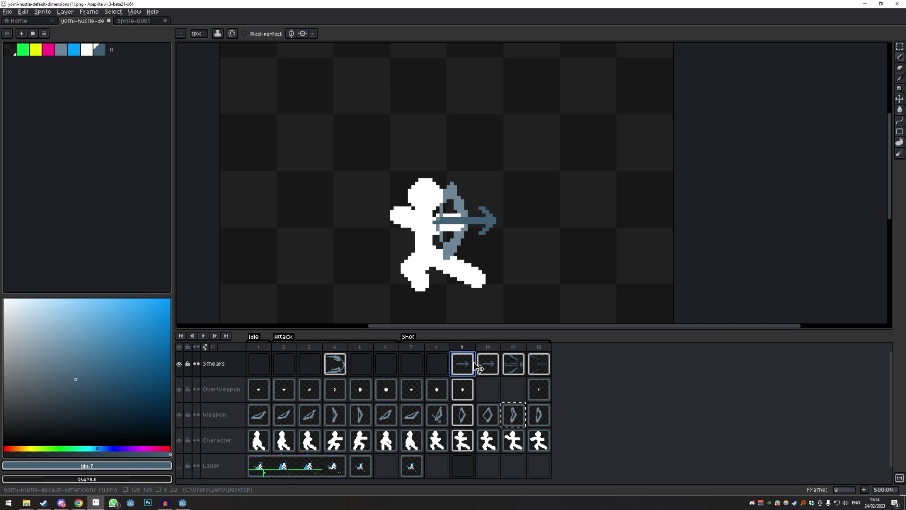
{"action": "key", "text": "ctrl+c"}
{"action": "key", "text": "ctrl+alt+v"}
{"action": "key", "text": "ctrl+alt+shift+s"}
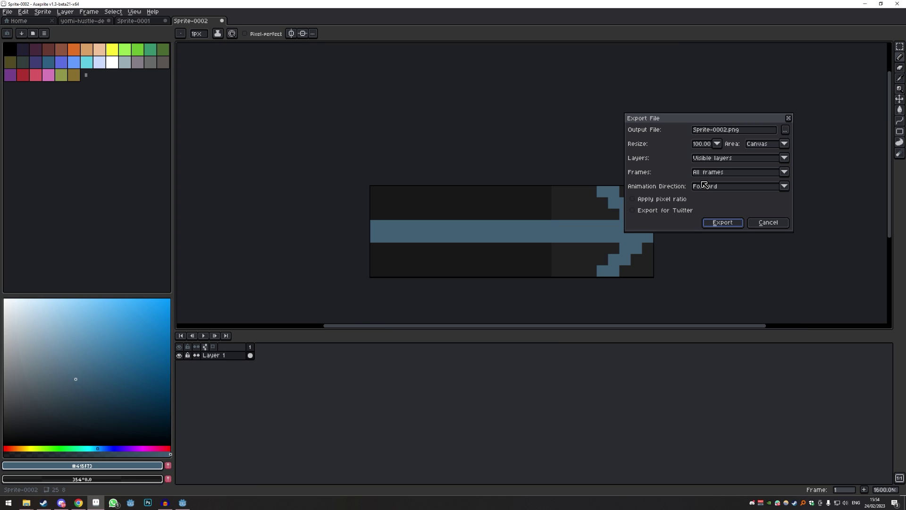
{"action": "left_click", "coordinate": [746, 134]}
{"action": "type", "text": "Arrow"}
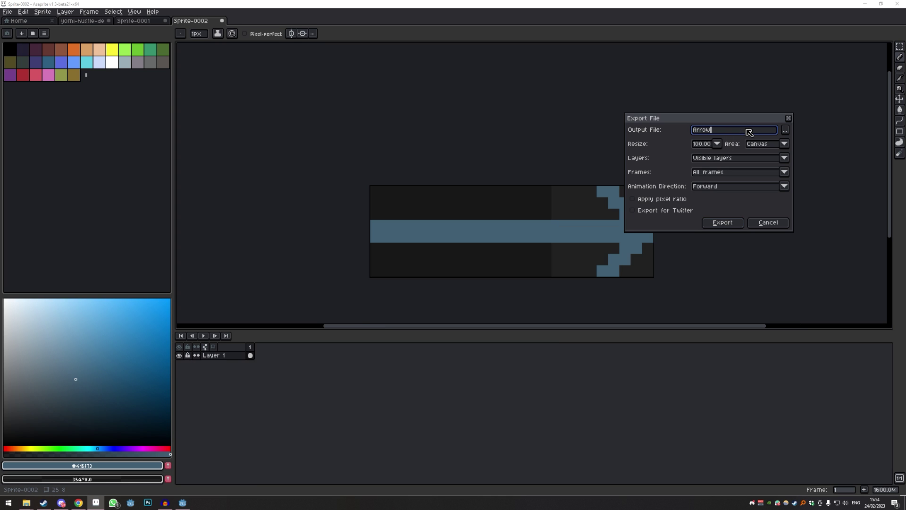
{"action": "type", "text": ".png"}
{"action": "key", "text": "Return"}
{"action": "key", "text": "alt+Tab"}
{"action": "left_click", "coordinate": [25, 353]}
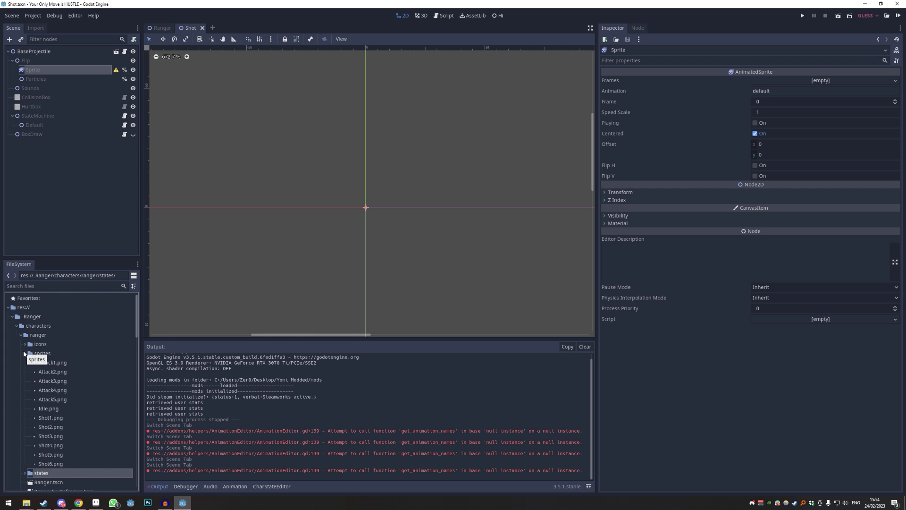
- Locate Arrow.png and give the Shot sprite a new empty SpriteFrames resource
{"action": "scroll", "coordinate": [51, 472], "scroll_direction": "down", "scroll_amount": 1}
{"action": "left_click_drag", "start_coordinate": [51, 476], "coordinate": [45, 348]}
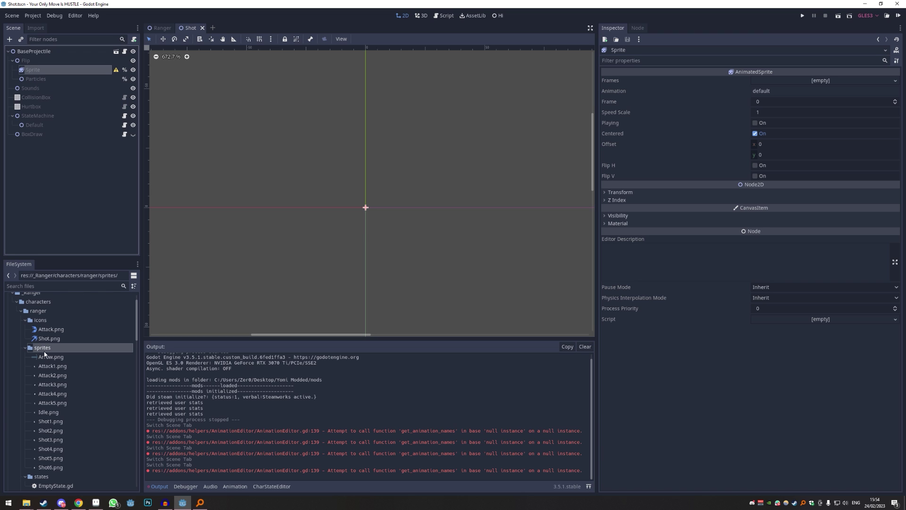
{"action": "left_click", "coordinate": [51, 357]}
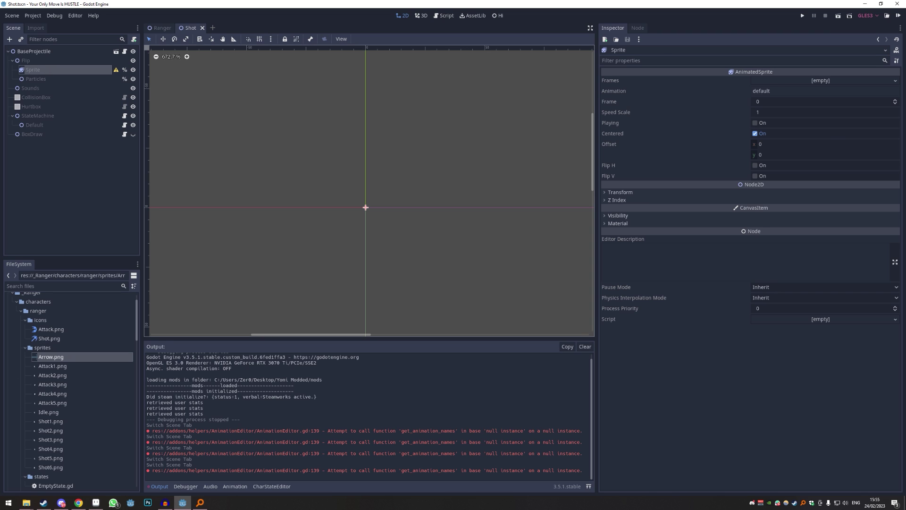
{"action": "left_click", "coordinate": [897, 81]}
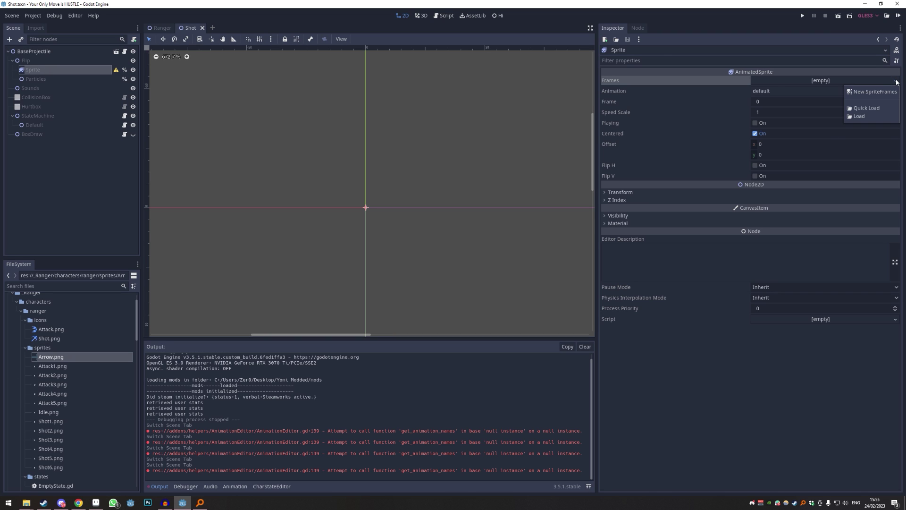
{"action": "left_click", "coordinate": [875, 92]}
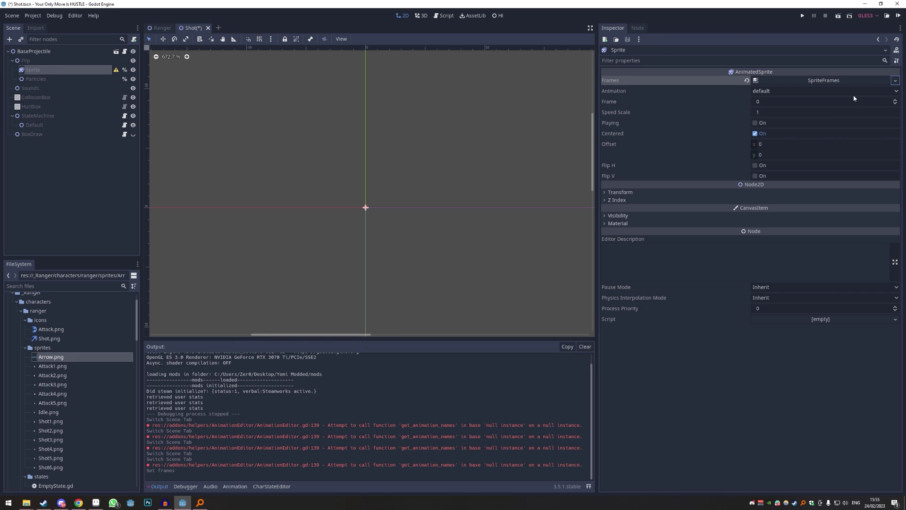
- Add Arrow.png as the default animation's frame and save Shot.tscn
{"action": "left_click", "coordinate": [36, 71]}
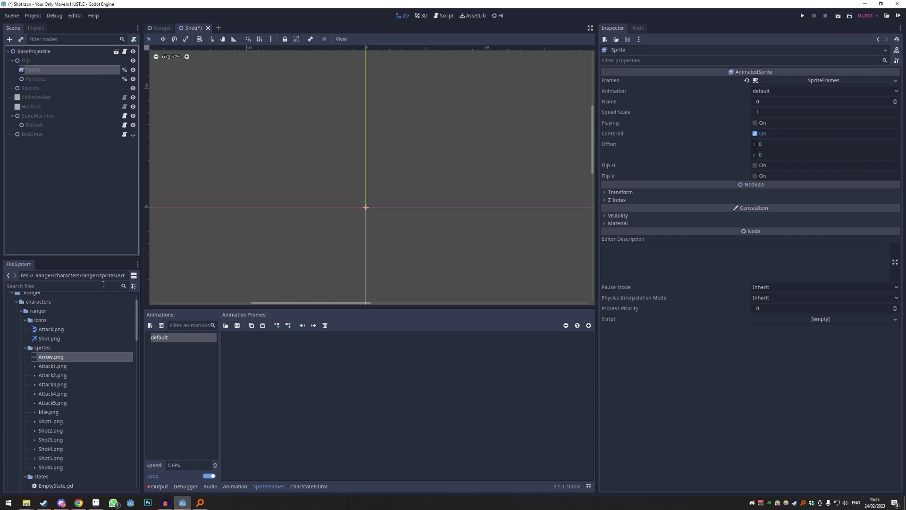
{"action": "left_click_drag", "start_coordinate": [53, 359], "coordinate": [341, 369]}
{"action": "scroll", "coordinate": [405, 208], "scroll_direction": "up", "scroll_amount": 1}
{"action": "scroll", "coordinate": [405, 206], "scroll_direction": "down", "scroll_amount": 4}
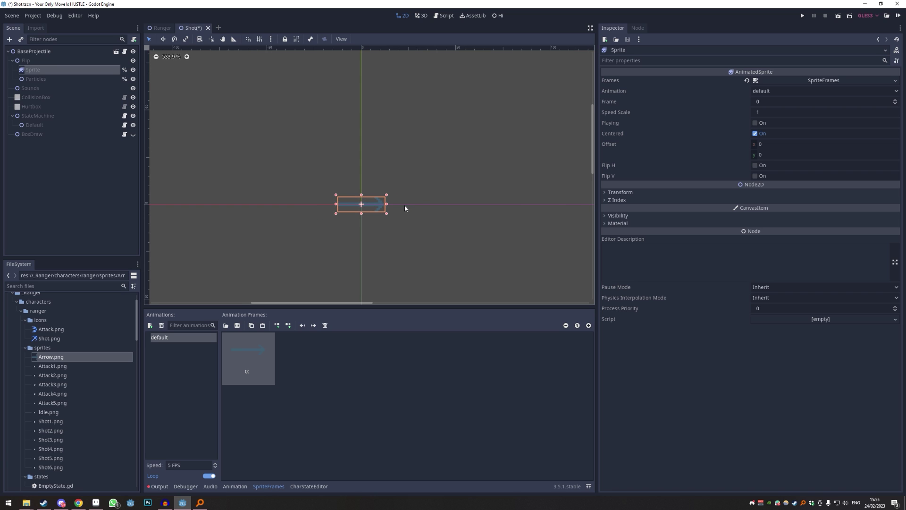
{"action": "scroll", "coordinate": [404, 205], "scroll_direction": "up", "scroll_amount": 3}
{"action": "scroll", "coordinate": [404, 205], "scroll_direction": "up", "scroll_amount": 3}
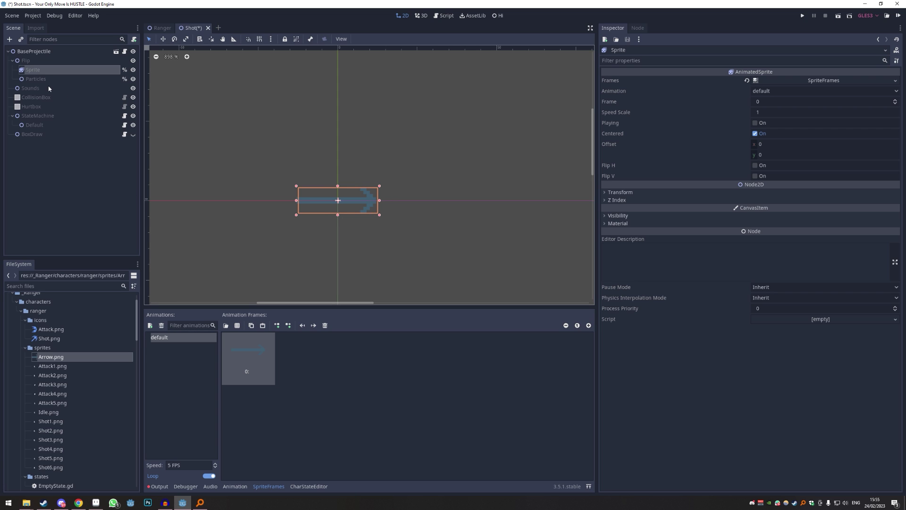
{"action": "left_click", "coordinate": [41, 124]}
{"action": "key", "text": "ctrl+s"}
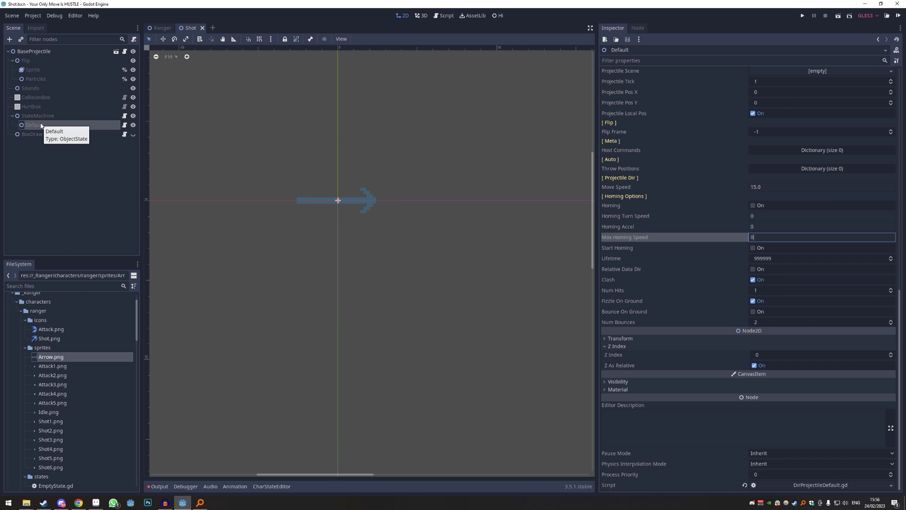
- Copy the Ranger Attack state's Hitbox and paste it under the Shot's Default state
{"action": "left_click", "coordinate": [159, 29]}
{"action": "left_click", "coordinate": [37, 239]}
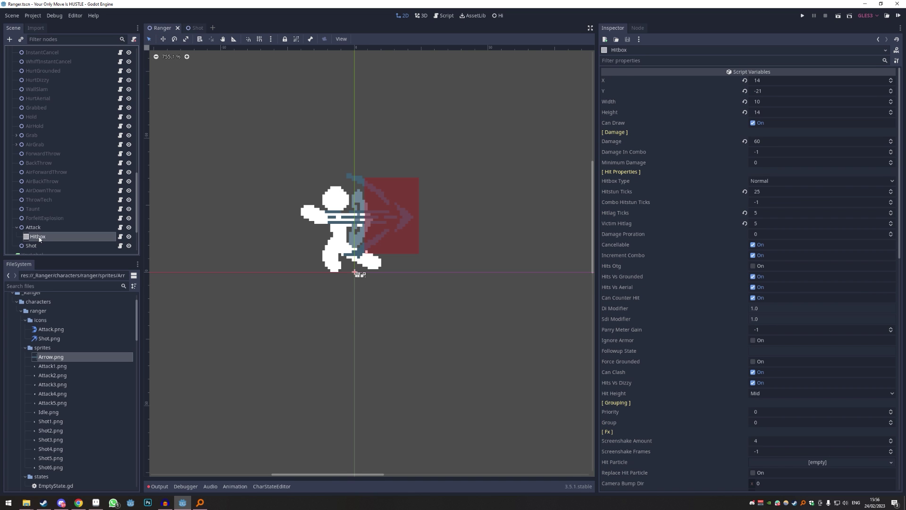
{"action": "right_click", "coordinate": [38, 238]}
{"action": "left_click", "coordinate": [62, 276]}
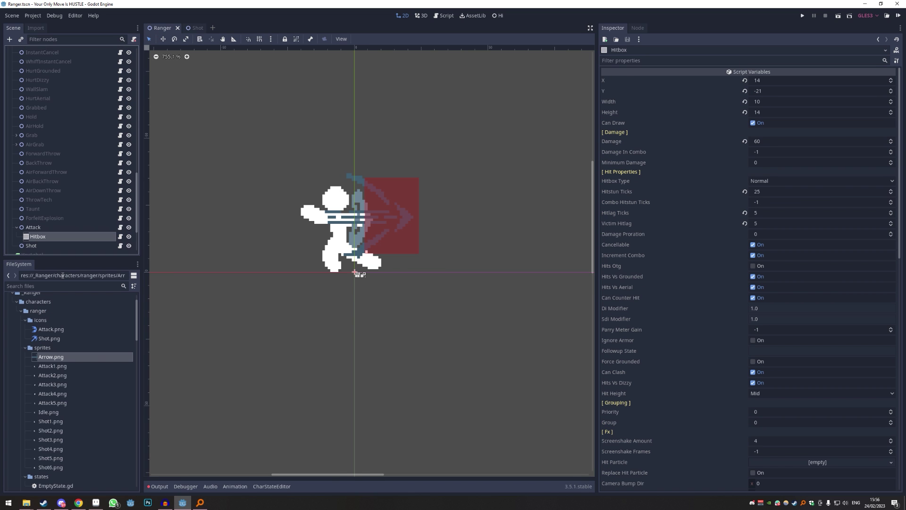
{"action": "left_click", "coordinate": [194, 29]}
{"action": "right_click", "coordinate": [31, 130]}
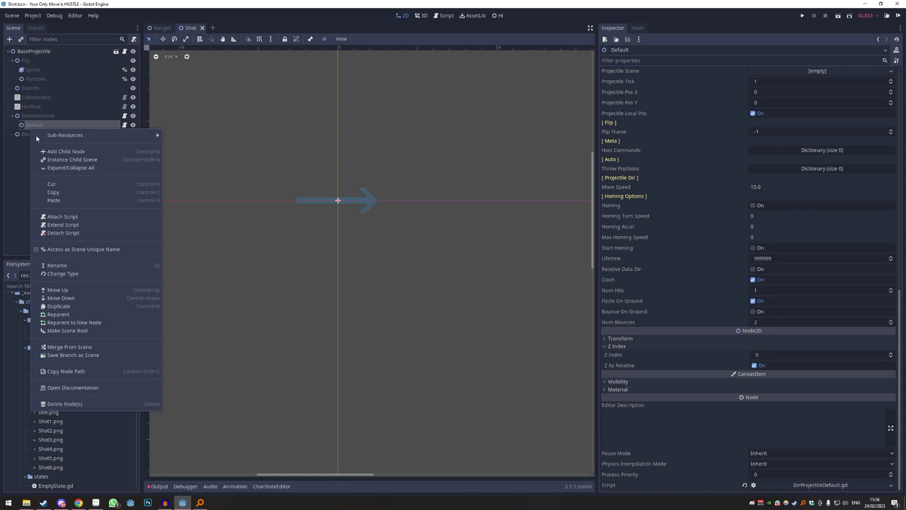
{"action": "left_click", "coordinate": [63, 202]}
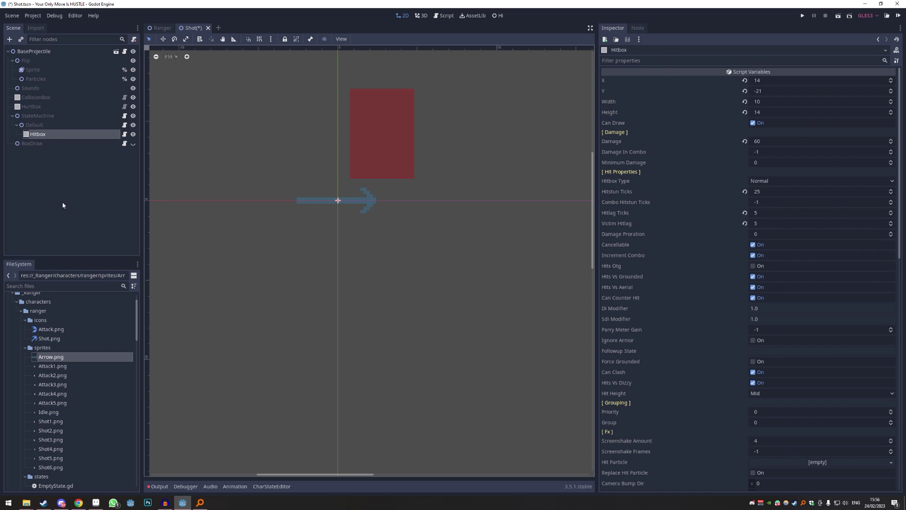
- Place the pasted hitbox at position 0, 0 and set its width to 51
{"action": "left_click", "coordinate": [765, 81]}
{"action": "type", "text": "0"}
{"action": "key", "text": "Tab"}
{"action": "type", "text": "0"}
{"action": "key", "text": "Tab"}
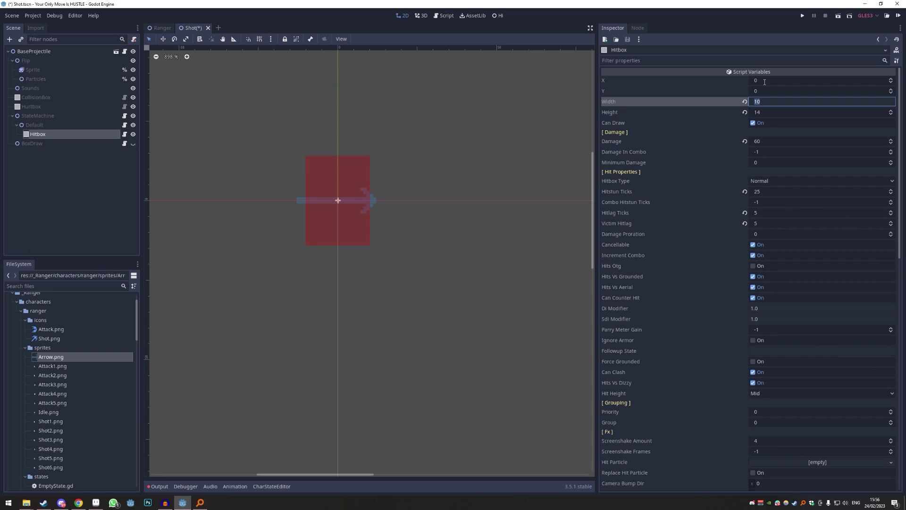
{"action": "left_click", "coordinate": [761, 102]}
{"action": "key", "text": "BackSpace"}
{"action": "key", "text": "BackSpace"}
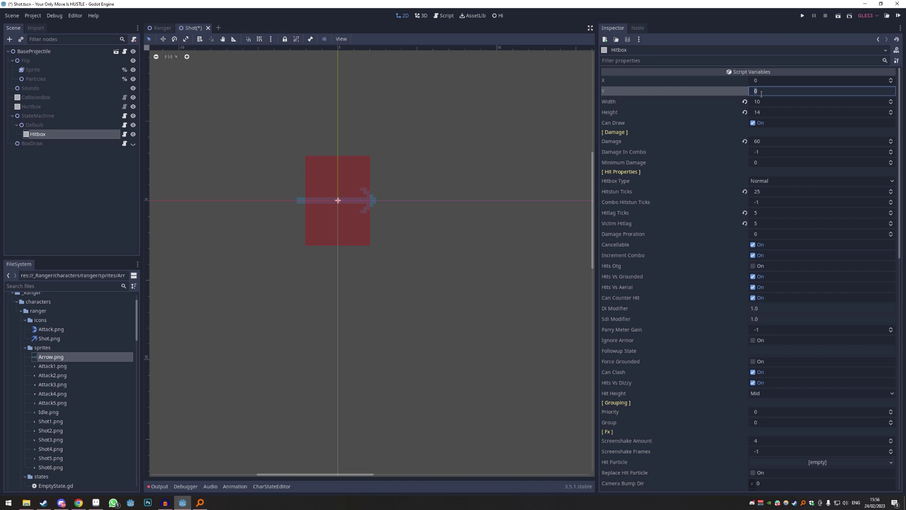
{"action": "type", "text": "51"}
{"action": "key", "text": "Return"}
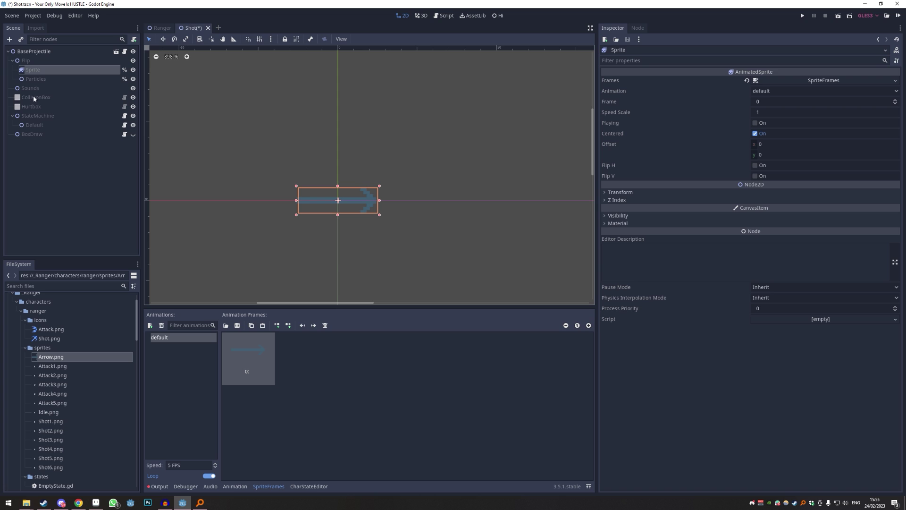
- Multi-select the Shot's CollisionBox and Hurtbox and set their shared size value to 4
{"action": "left_click", "coordinate": [34, 97]}
{"action": "left_click", "coordinate": [34, 108]}
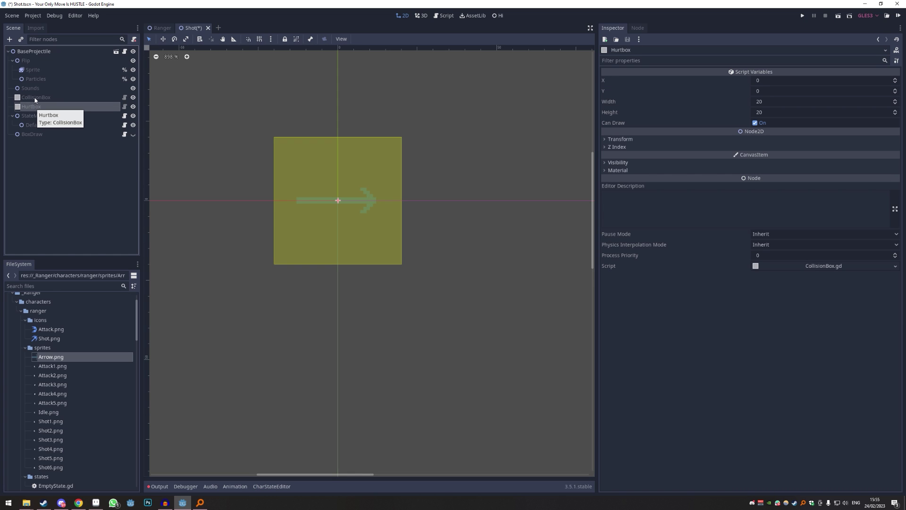
{"action": "left_click", "coordinate": [36, 98]}
{"action": "left_click", "coordinate": [38, 105]}
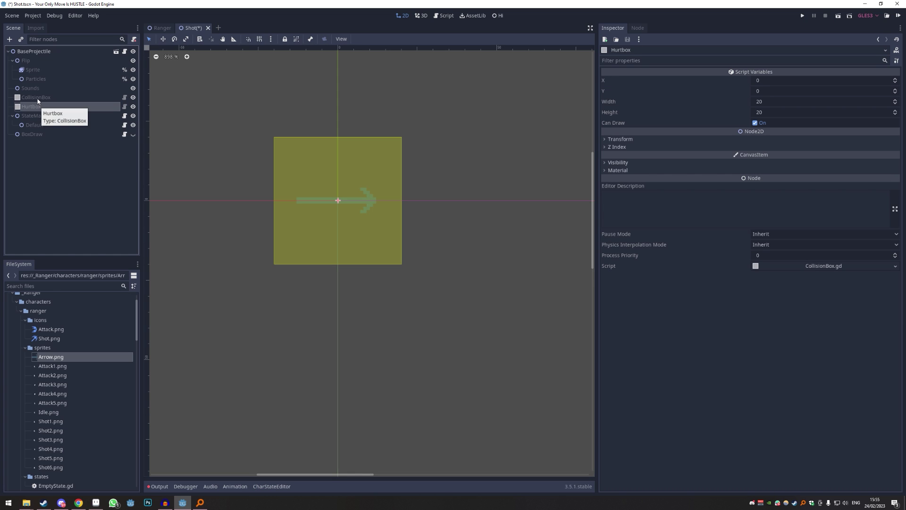
{"action": "left_click", "coordinate": [38, 99]}
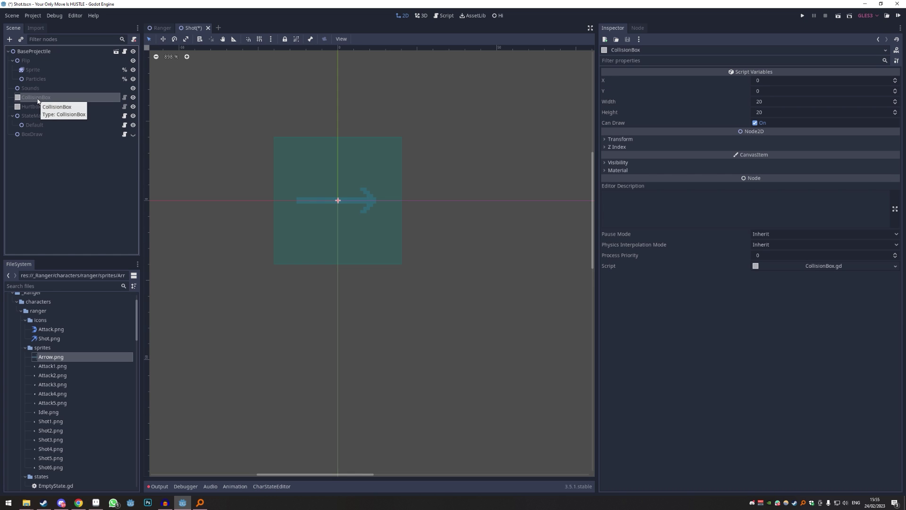
{"action": "left_click", "coordinate": [771, 102]}
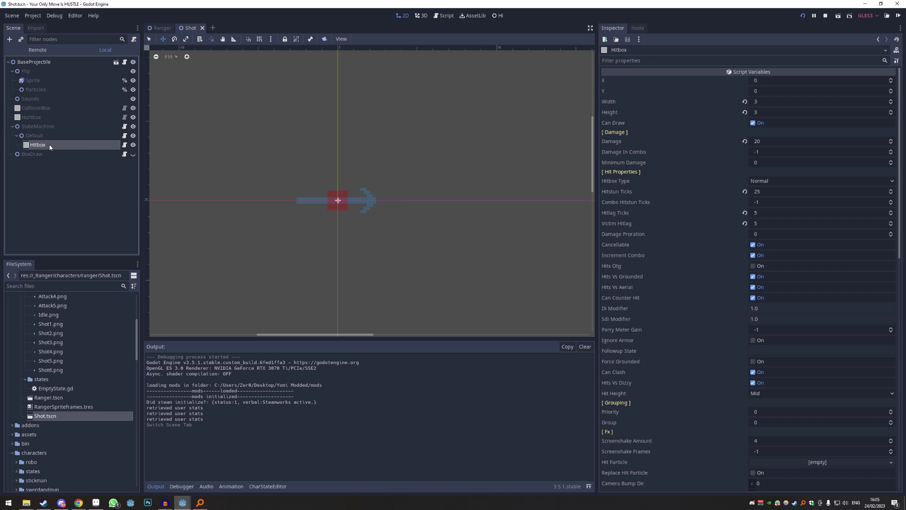
{"action": "left_click", "coordinate": [35, 117], "text": "shift"}
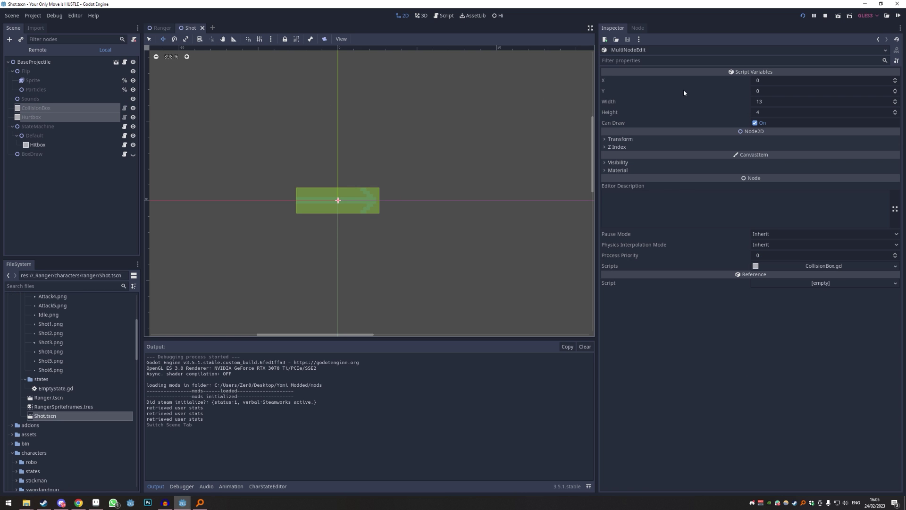
{"action": "left_click", "coordinate": [770, 101]}
{"action": "type", "text": "4"}
{"action": "left_click", "coordinate": [767, 112]}
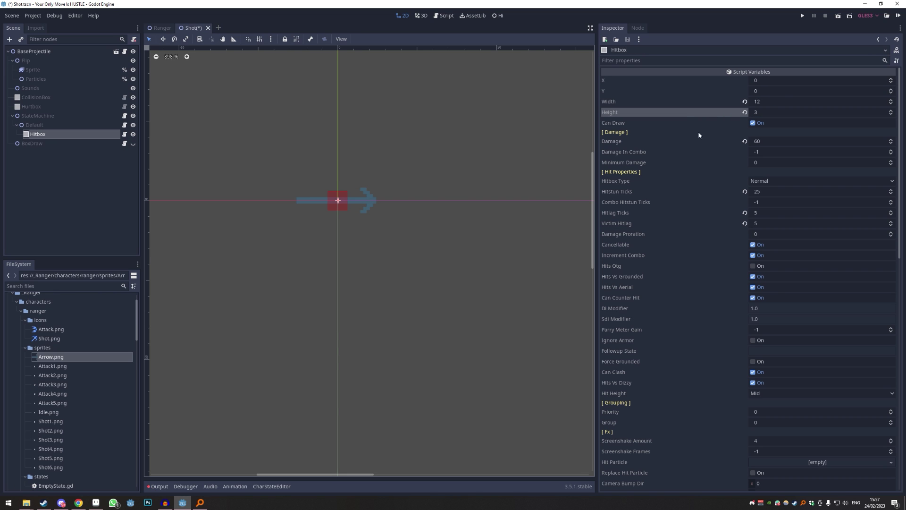
- Give the arrow hitbox 20 damage, start tick 1, 1 active tick and Always On, then save
{"action": "left_click", "coordinate": [786, 142]}
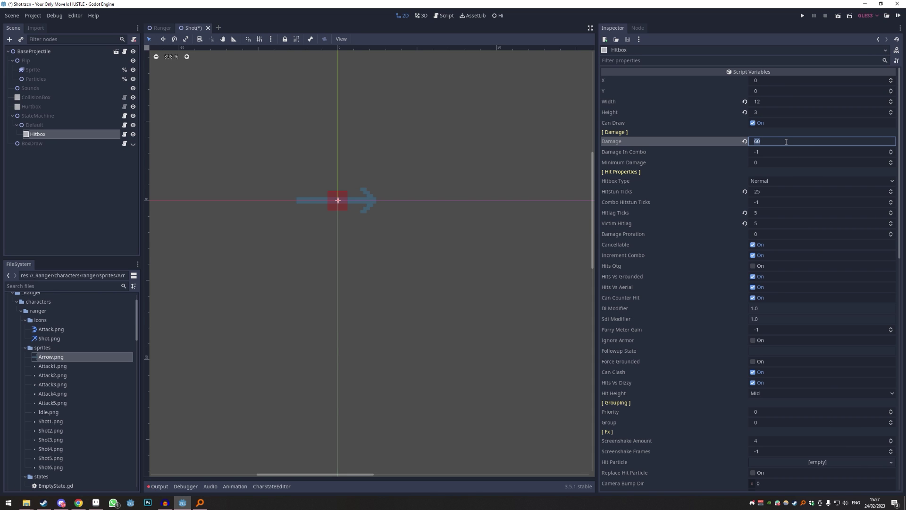
{"action": "type", "text": "20"}
{"action": "scroll", "coordinate": [774, 160], "scroll_direction": "down", "scroll_amount": 10}
{"action": "scroll", "coordinate": [710, 268], "scroll_direction": "up", "scroll_amount": 7}
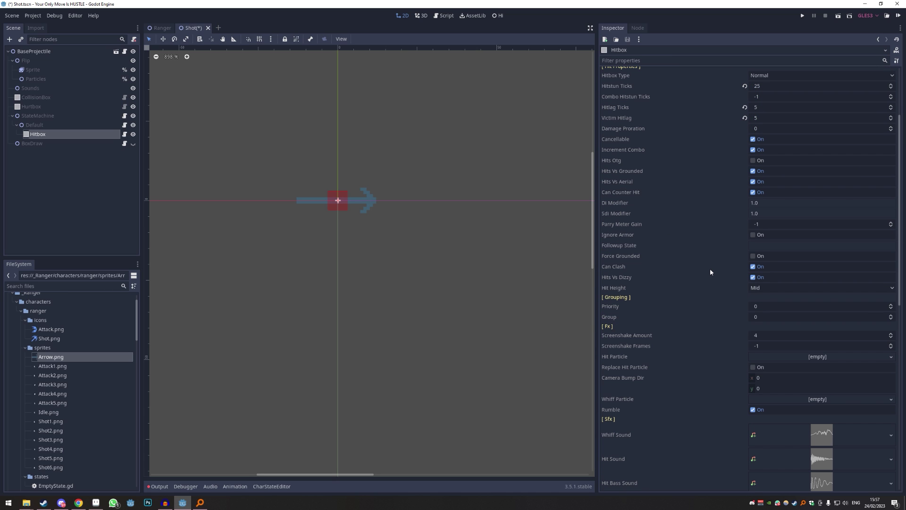
{"action": "scroll", "coordinate": [710, 268], "scroll_direction": "down", "scroll_amount": 7}
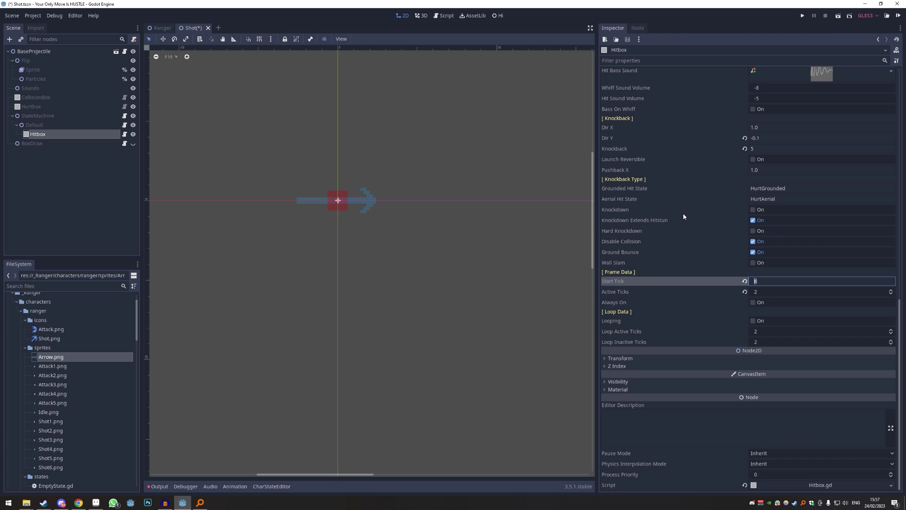
{"action": "type", "text": "1"}
{"action": "left_click", "coordinate": [756, 292]}
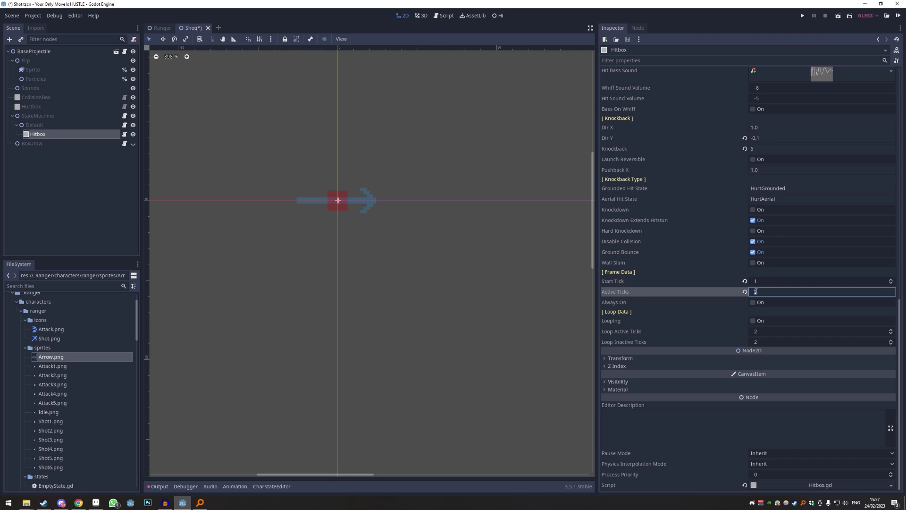
{"action": "type", "text": "1"}
{"action": "left_click", "coordinate": [753, 303]}
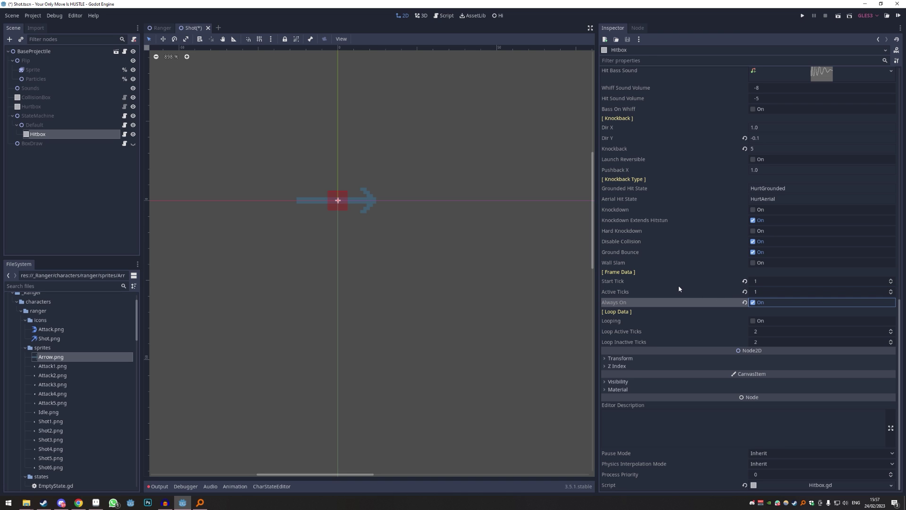
{"action": "key", "text": "ctrl+s"}
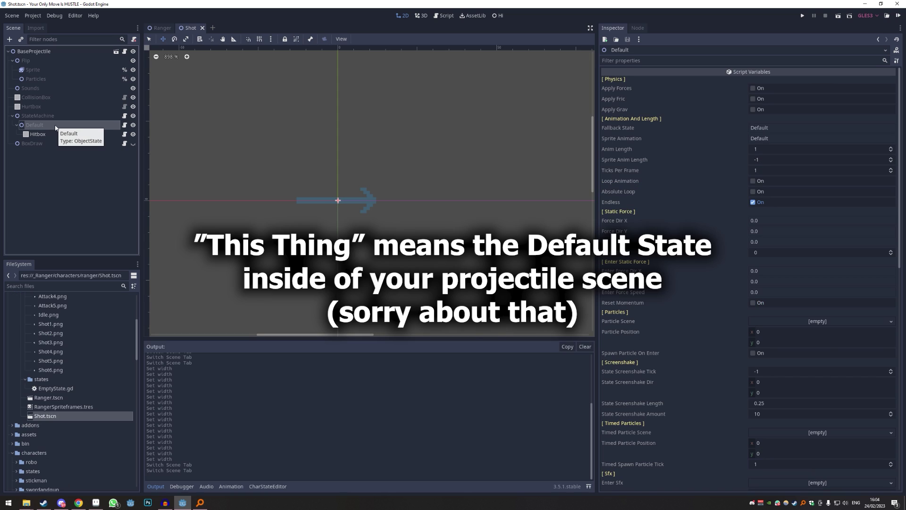
- Enable homing on the Shot's Default state: turn speed 1, acceleration 1, max homing speed 10
{"action": "scroll", "coordinate": [792, 209], "scroll_direction": "down", "scroll_amount": 2}
{"action": "scroll", "coordinate": [774, 208], "scroll_direction": "down", "scroll_amount": 2}
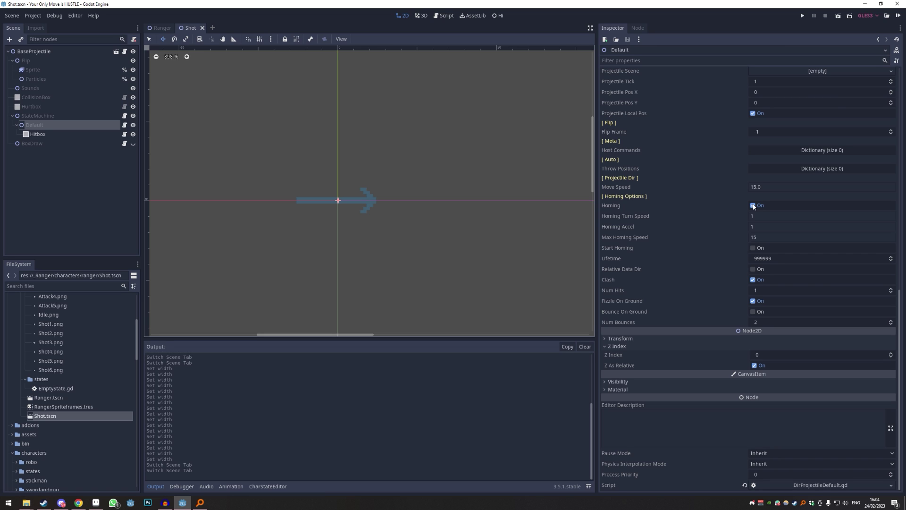
{"action": "left_click", "coordinate": [765, 216]}
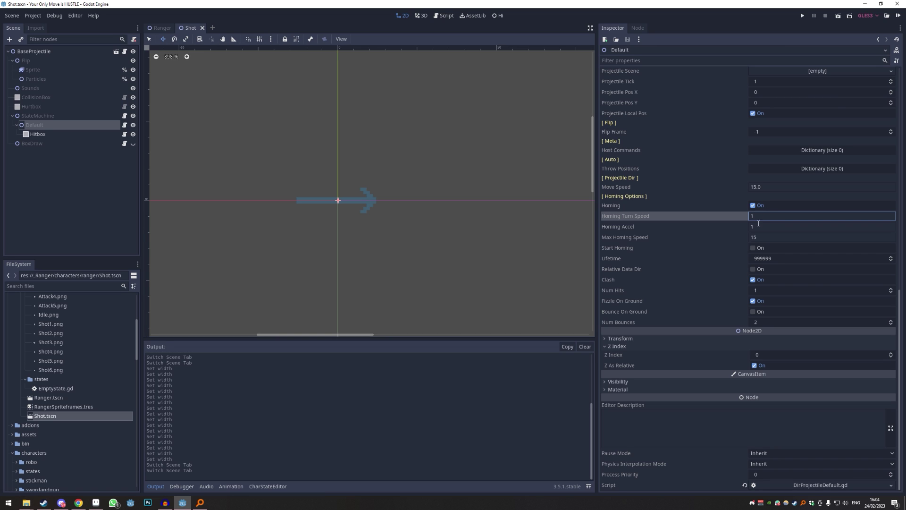
{"action": "left_click", "coordinate": [762, 227]}
{"action": "left_click", "coordinate": [773, 237]}
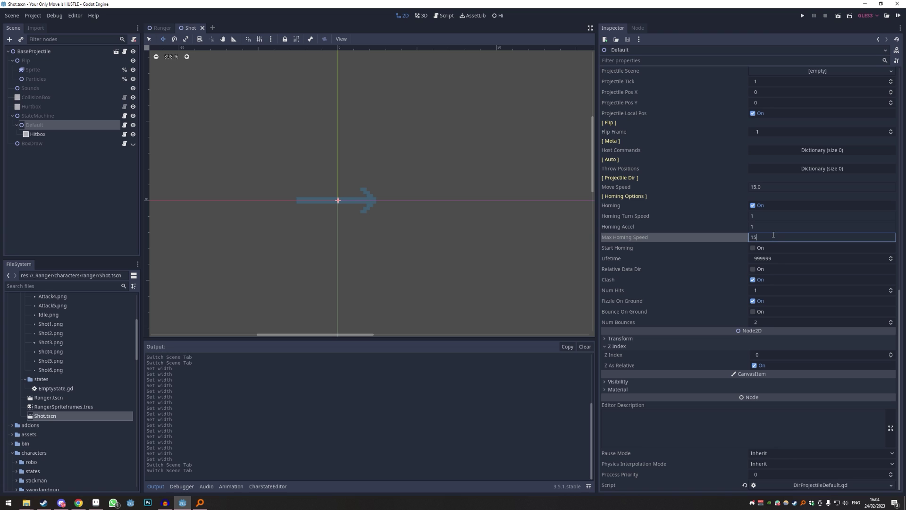
{"action": "key", "text": "BackSpace"}
{"action": "type", "text": "0"}
{"action": "left_click", "coordinate": [775, 187]}
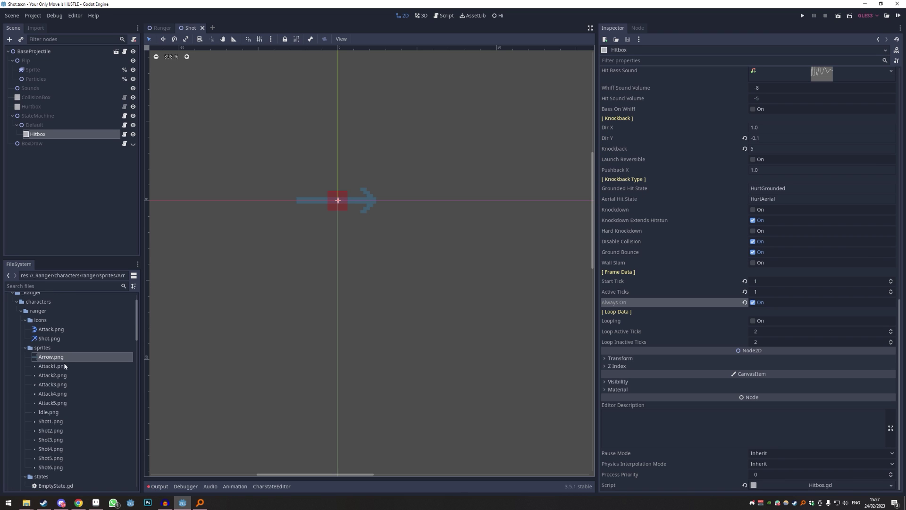
- Assign Shot.tscn as the Projectile Scene of the Ranger's Shot state
{"action": "scroll", "coordinate": [64, 366], "scroll_direction": "down", "scroll_amount": 5}
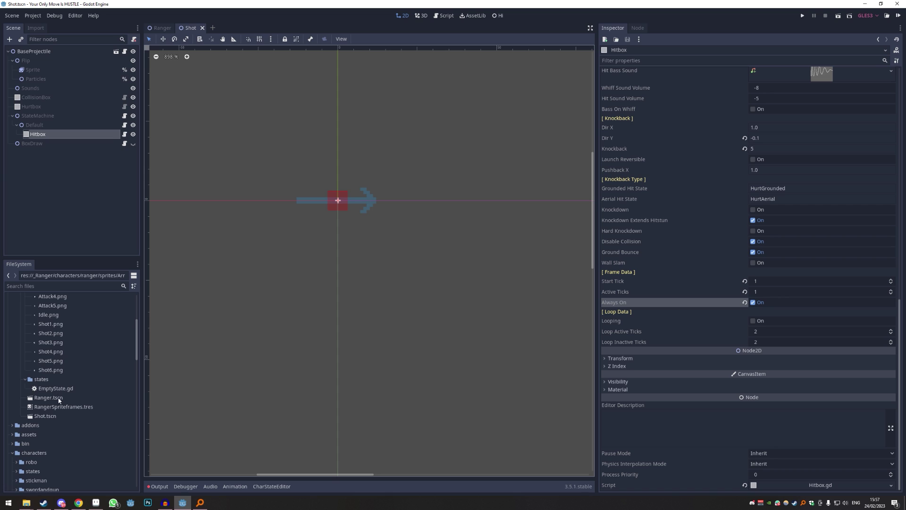
{"action": "left_click", "coordinate": [56, 416]}
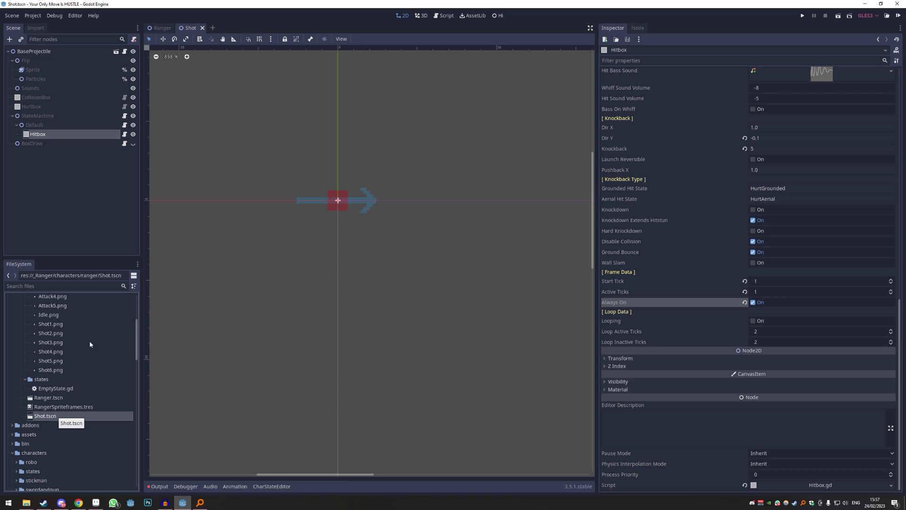
{"action": "left_click", "coordinate": [162, 28]}
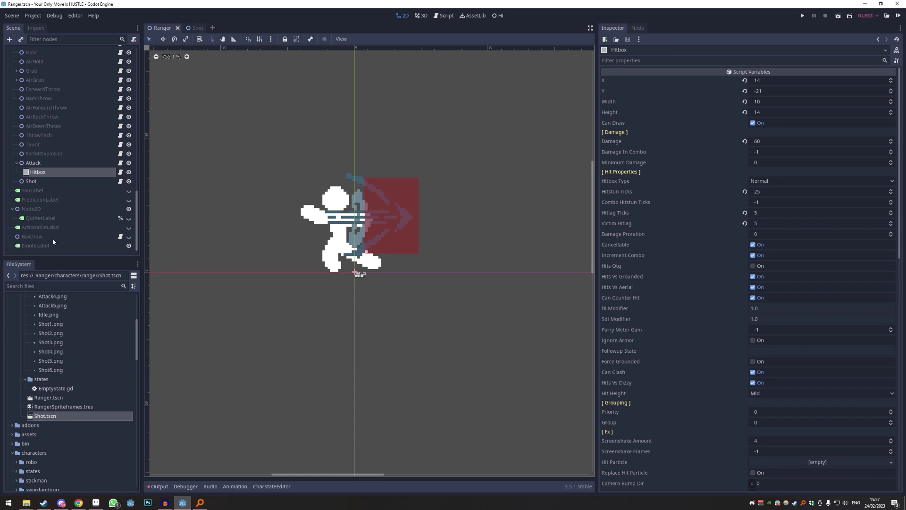
{"action": "left_click", "coordinate": [30, 182]}
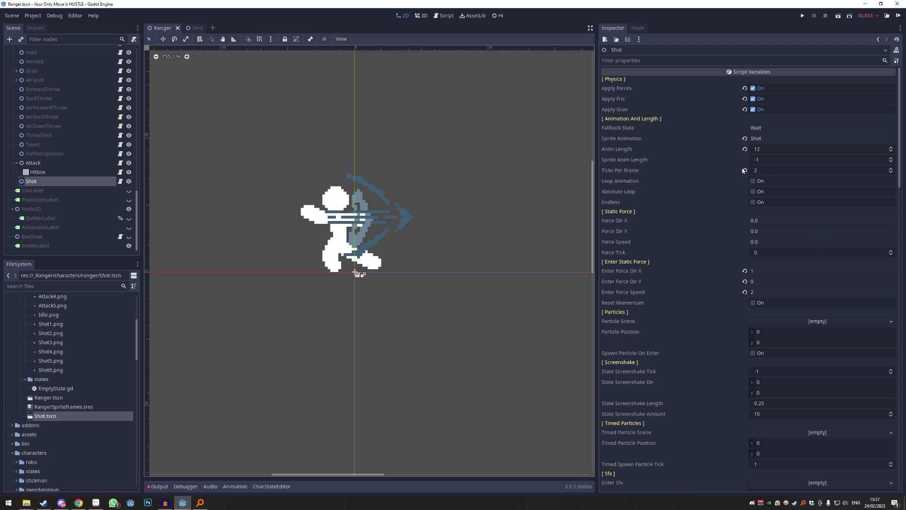
{"action": "scroll", "coordinate": [742, 172], "scroll_direction": "down", "scroll_amount": 8}
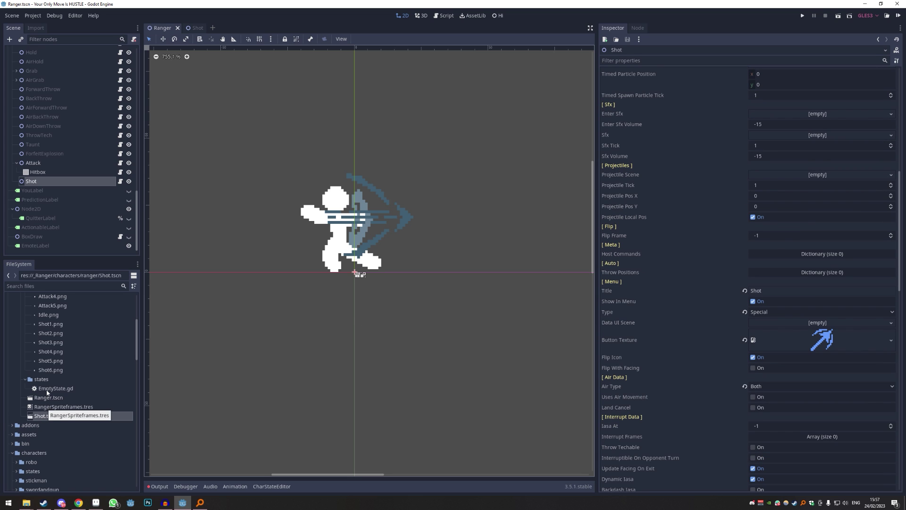
{"action": "left_click_drag", "start_coordinate": [45, 417], "coordinate": [772, 173]}
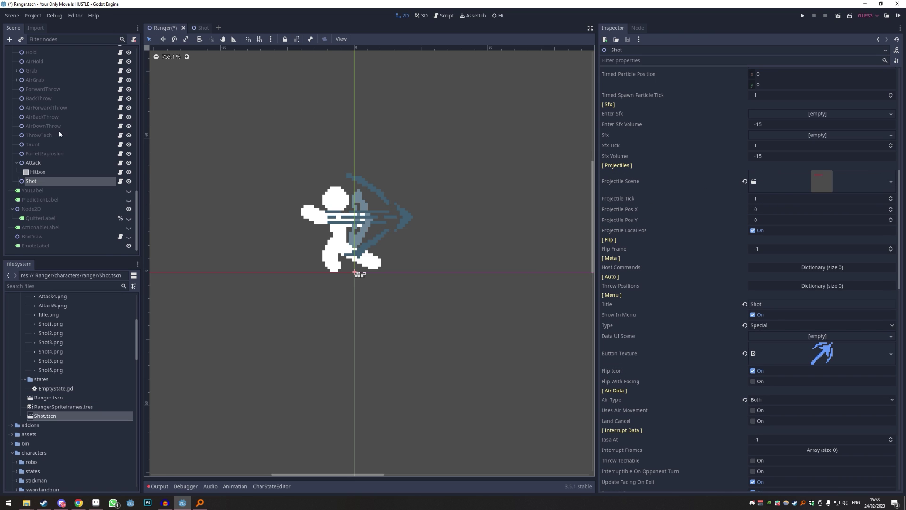
{"action": "scroll", "coordinate": [41, 131], "scroll_direction": "up", "scroll_amount": 10}
- Step through the Ranger's Shot animation frames to find where the arrow is released
{"action": "left_click", "coordinate": [33, 52]}
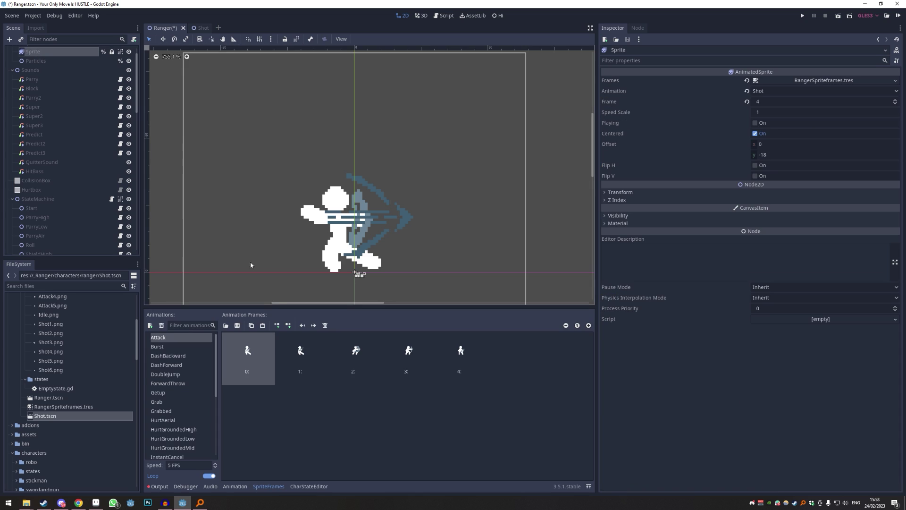
{"action": "left_click", "coordinate": [370, 359]}
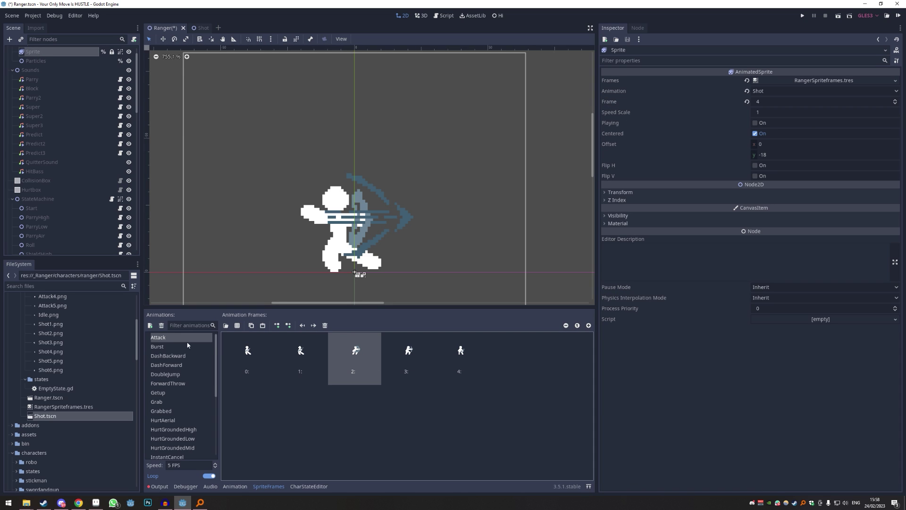
{"action": "scroll", "coordinate": [177, 382], "scroll_direction": "down", "scroll_amount": 5}
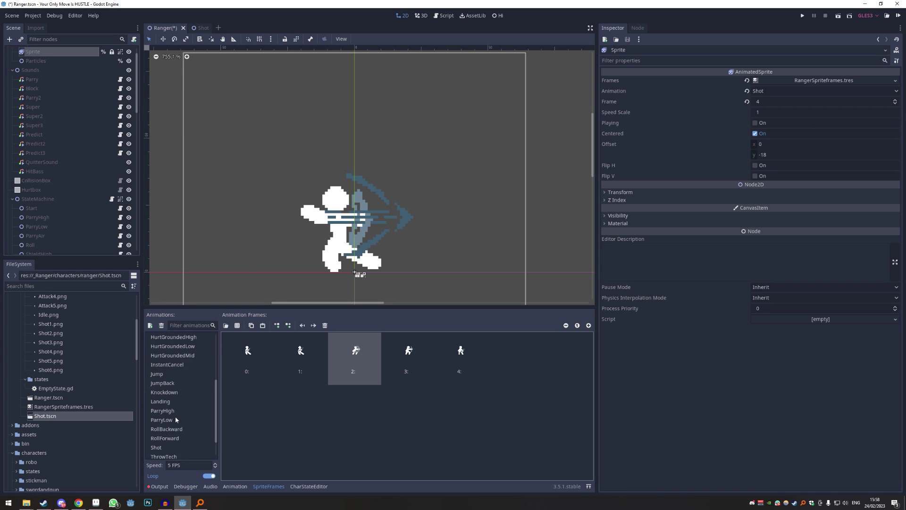
{"action": "left_click", "coordinate": [156, 432]}
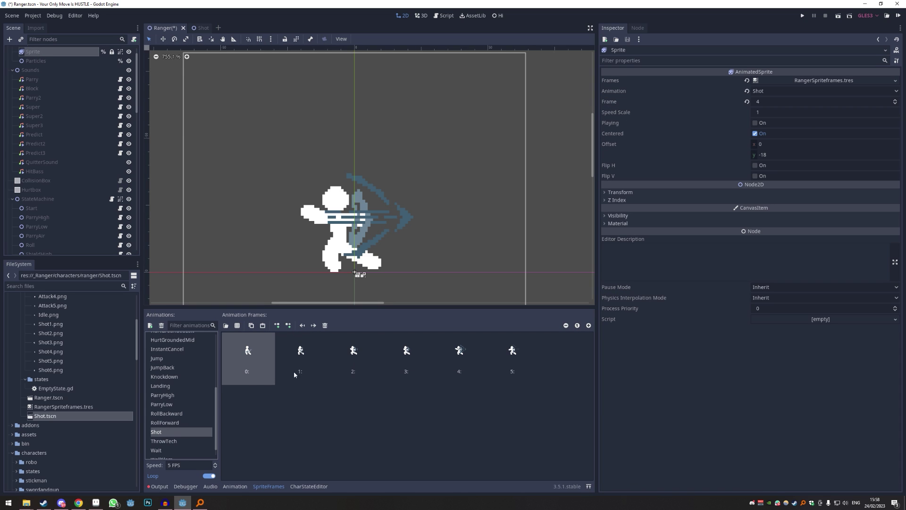
{"action": "left_click", "coordinate": [463, 354]}
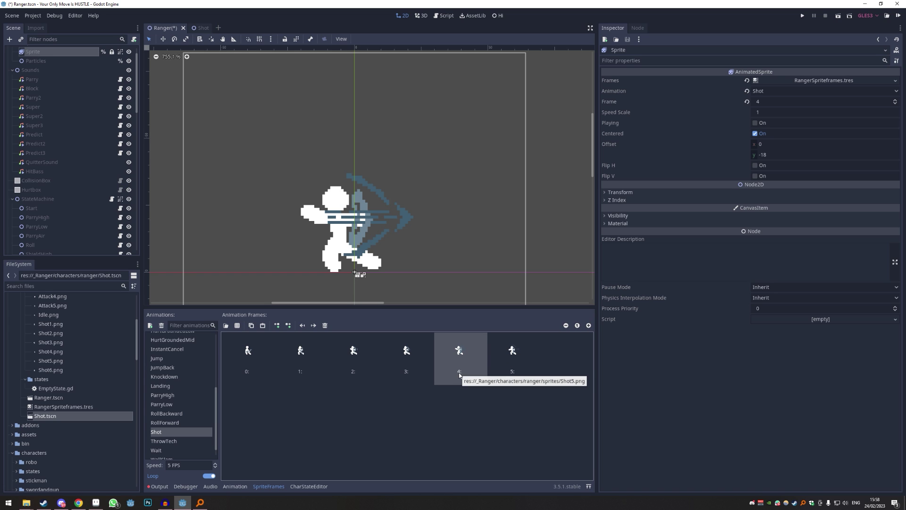
{"action": "scroll", "coordinate": [38, 138], "scroll_direction": "down", "scroll_amount": 10}
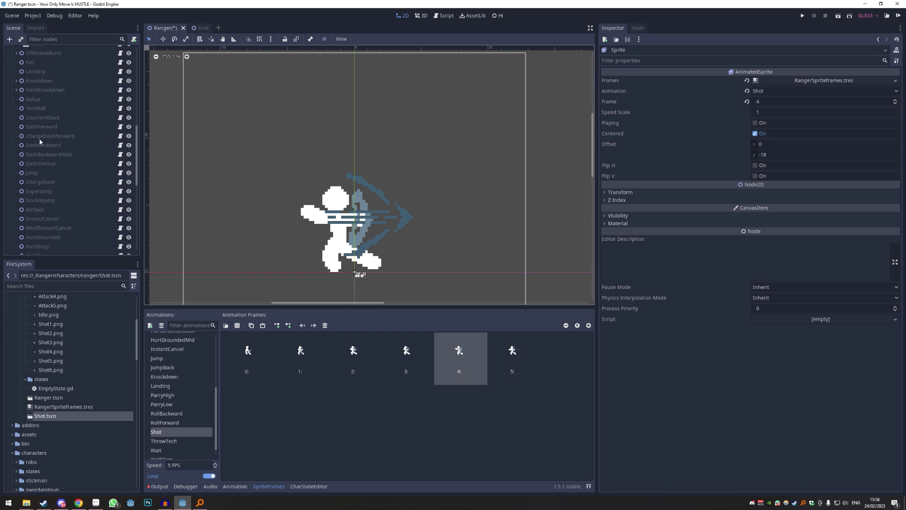
- Change the Shot state's Projectile Tick from 1 to 8
{"action": "left_click", "coordinate": [31, 181]}
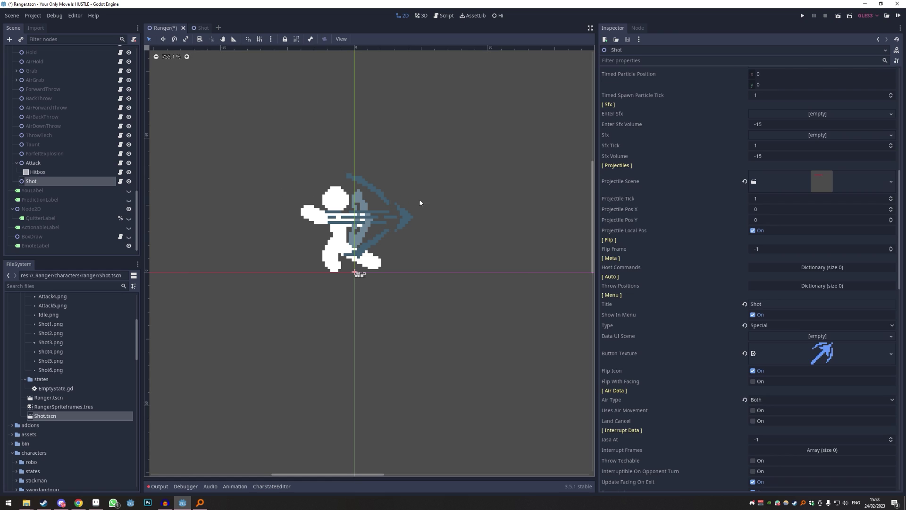
{"action": "left_click", "coordinate": [772, 198]}
{"action": "type", "text": "8"}
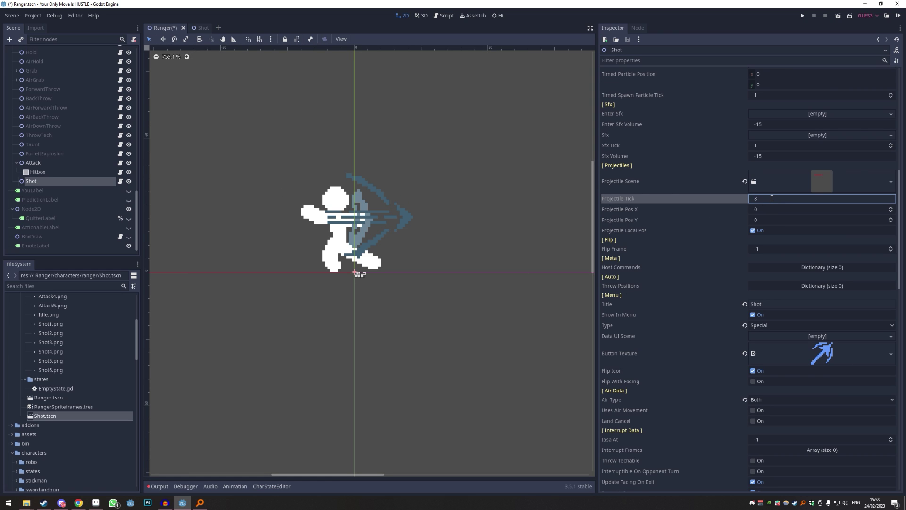
{"action": "left_click", "coordinate": [773, 209]}
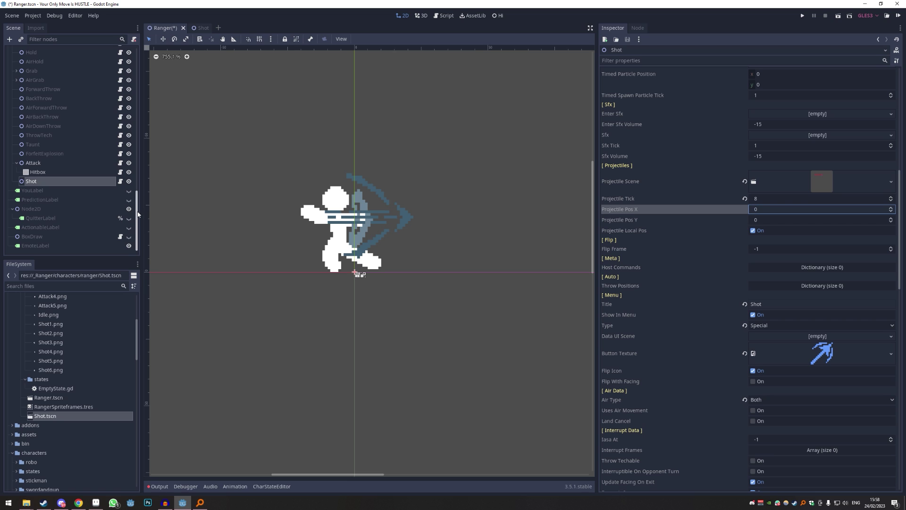
{"action": "left_click_drag", "start_coordinate": [138, 214], "coordinate": [126, 48]}
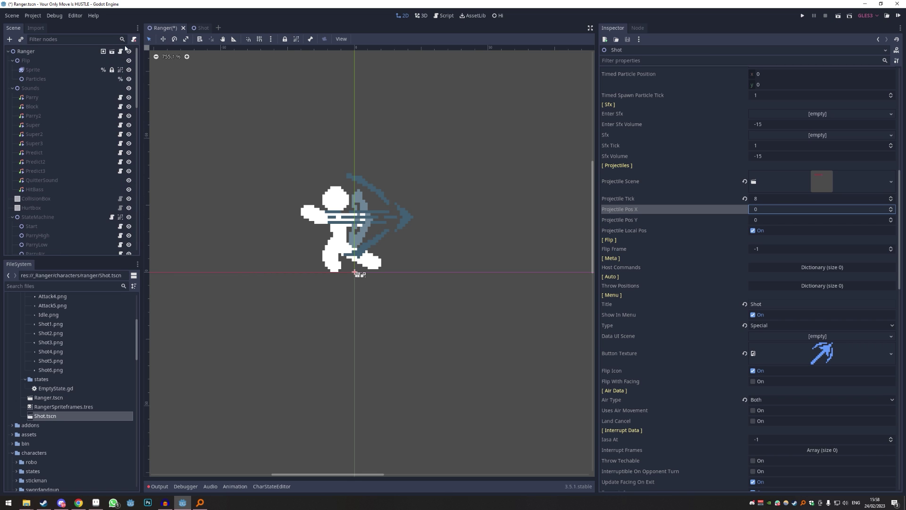
- Collapse the Flip and Sounds nodes and add a Node2D child, Node2D2, under the Ranger root
{"action": "left_click", "coordinate": [13, 60]}
{"action": "left_click", "coordinate": [12, 69]}
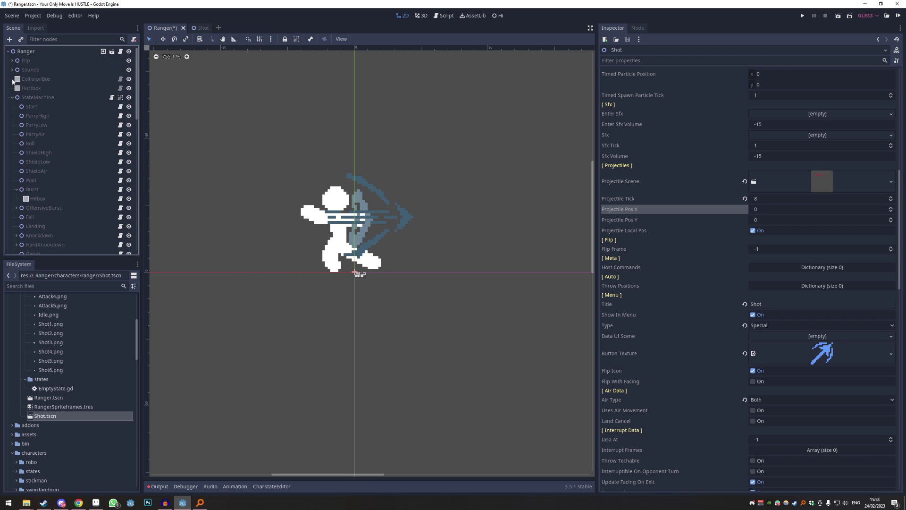
{"action": "left_click", "coordinate": [27, 52]}
{"action": "right_click", "coordinate": [28, 53]}
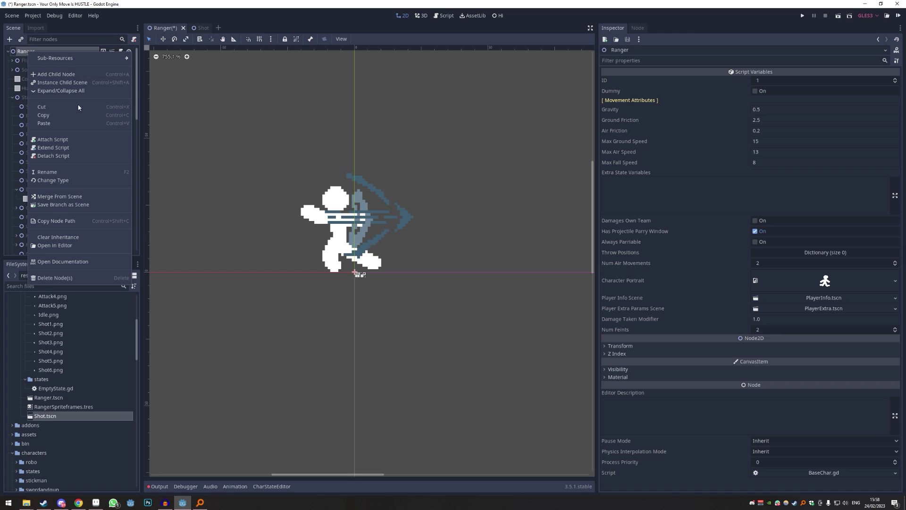
{"action": "left_click", "coordinate": [78, 74]}
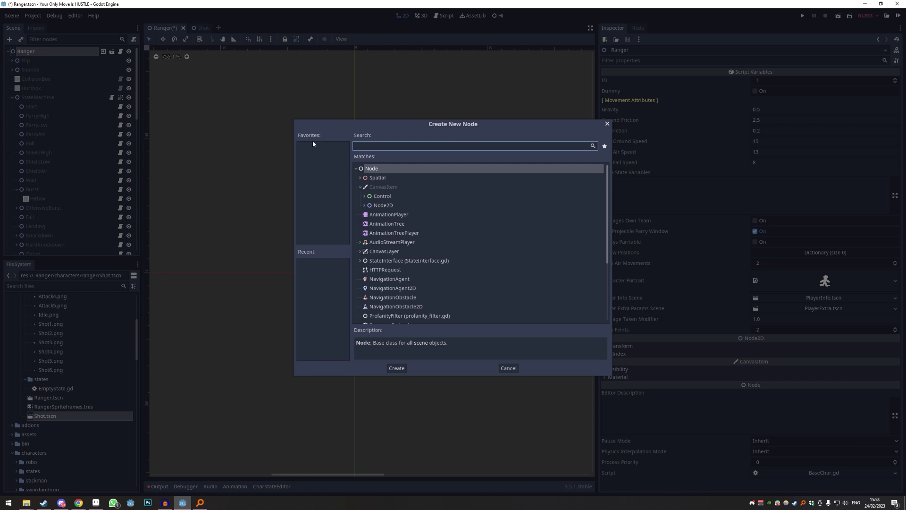
{"action": "left_click", "coordinate": [379, 205]}
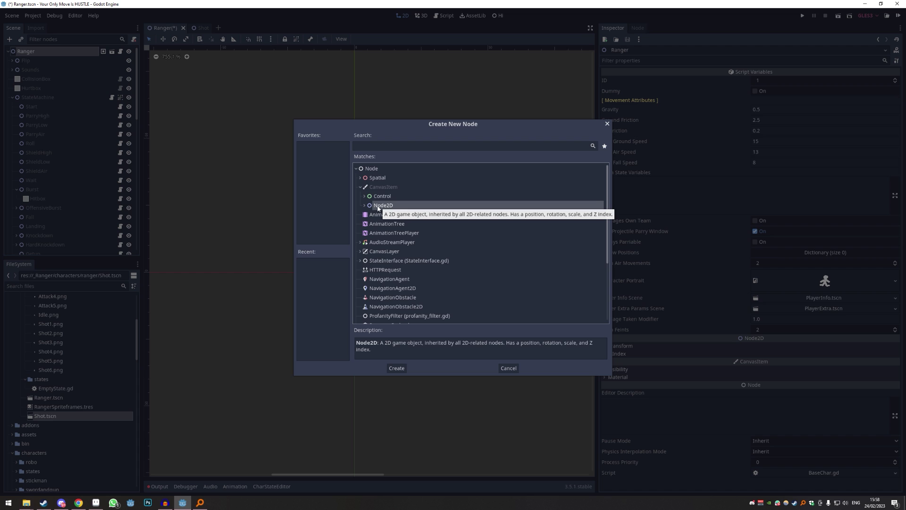
{"action": "left_click", "coordinate": [398, 368]}
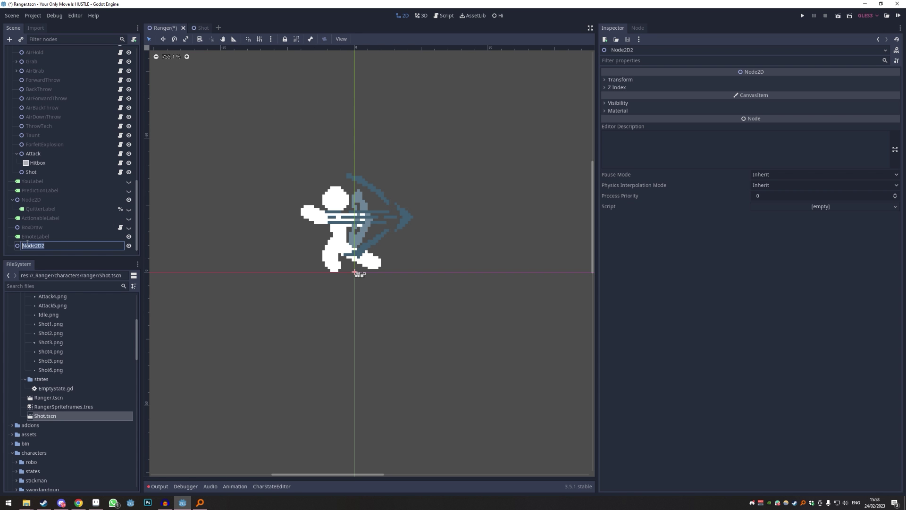
{"action": "double_click", "coordinate": [56, 246]}
{"action": "key", "text": "Return"}
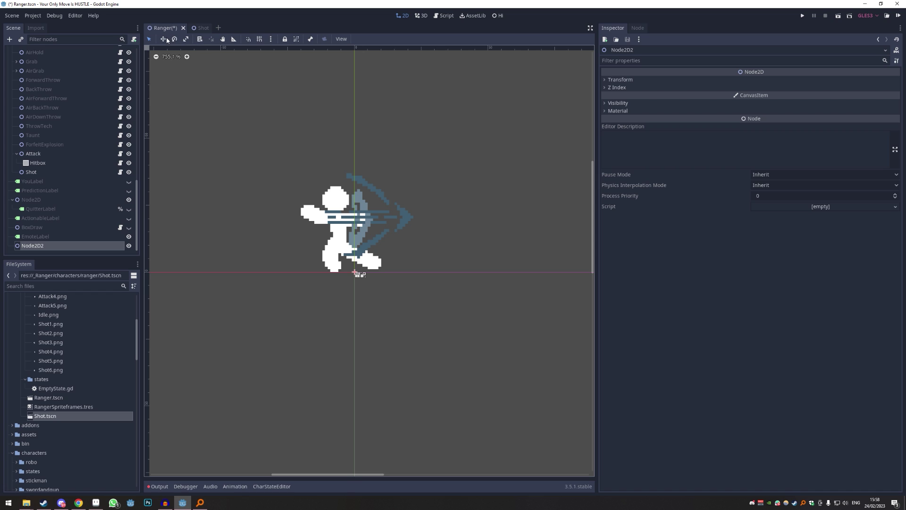
- Move the Node2D2 marker onto the bow's tip and read its position (10, -21)
{"action": "left_click", "coordinate": [165, 40]}
{"action": "left_click_drag", "start_coordinate": [228, 240], "coordinate": [260, 185]}
{"action": "left_click_drag", "start_coordinate": [419, 241], "coordinate": [418, 227]}
{"action": "left_click_drag", "start_coordinate": [418, 227], "coordinate": [412, 228]}
{"action": "left_click", "coordinate": [607, 80]}
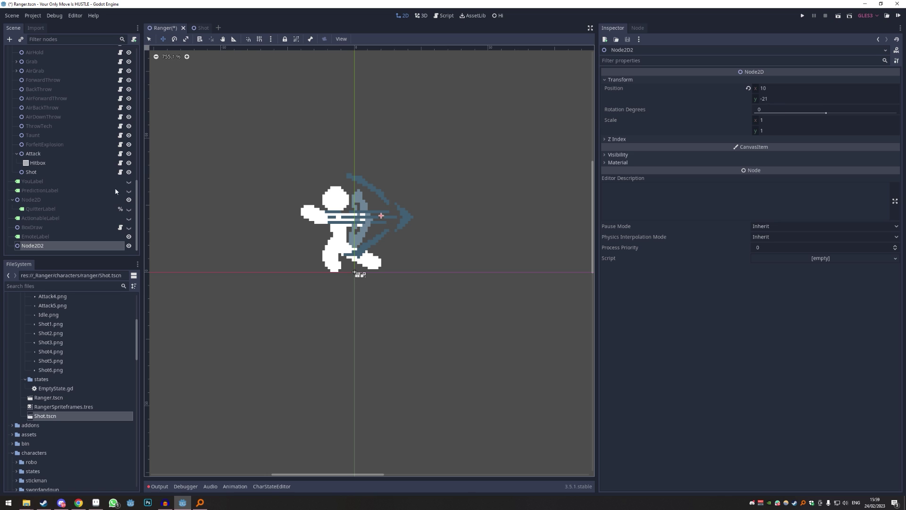
- Set the Shot state's Projectile Pos X to 10 and Pos Y to -21
{"action": "left_click", "coordinate": [33, 172]}
{"action": "left_click", "coordinate": [778, 210]}
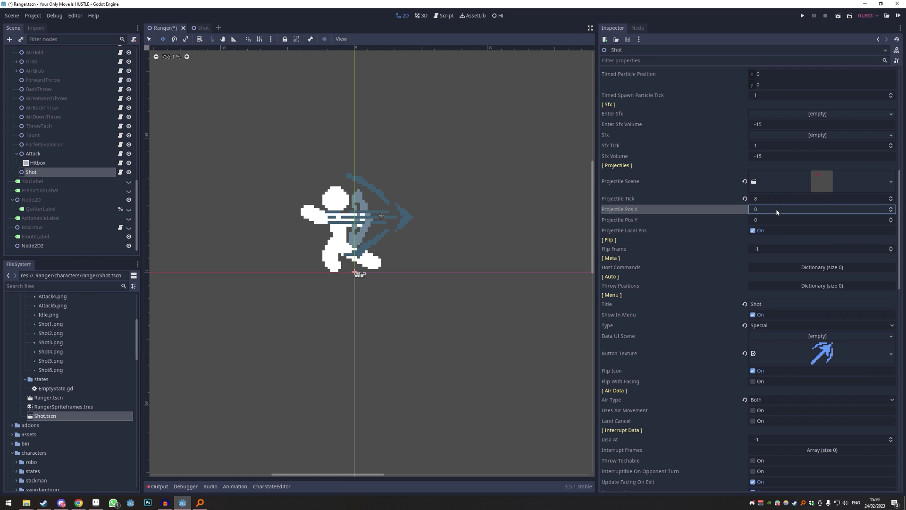
{"action": "type", "text": "10"}
{"action": "key", "text": "Tab"}
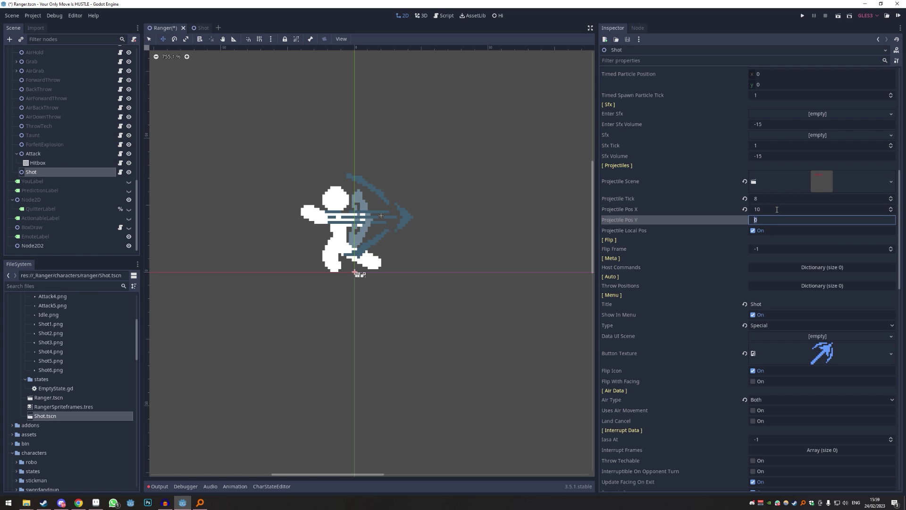
{"action": "type", "text": "-21"}
{"action": "key", "text": "Return"}
- Delete the temporary Node2D2 marker and return to the Shot state in the Ranger scene
{"action": "right_click", "coordinate": [41, 246]}
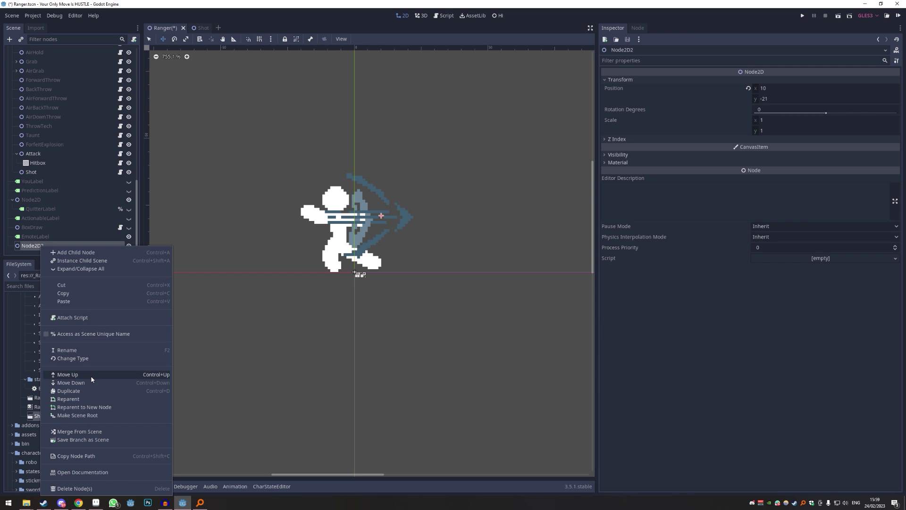
{"action": "left_click", "coordinate": [97, 489]}
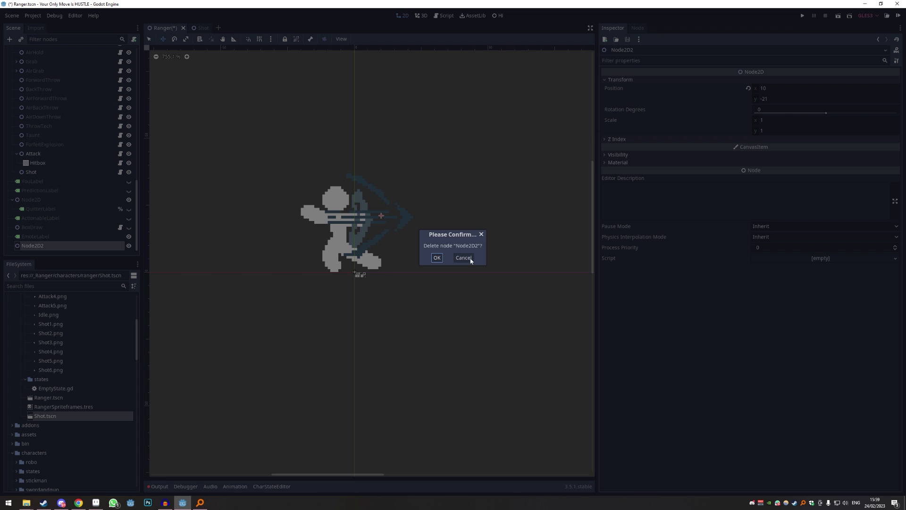
{"action": "left_click", "coordinate": [441, 258]}
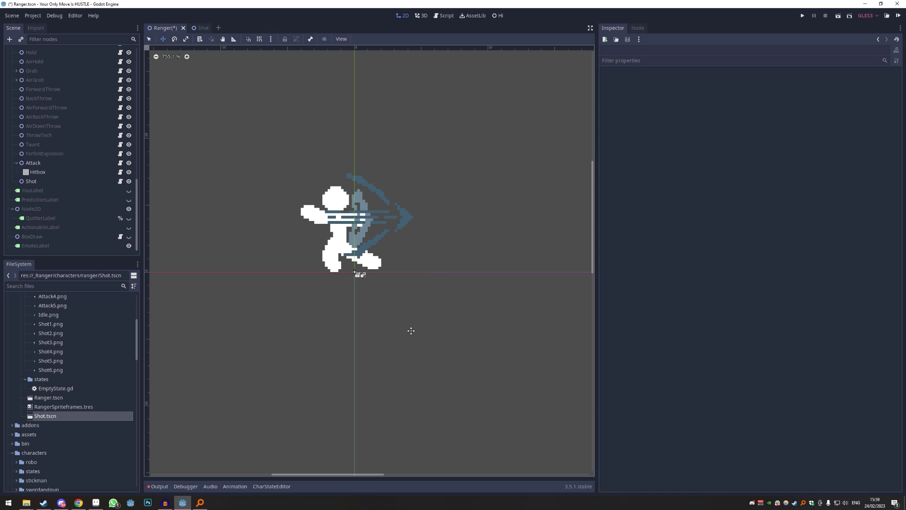
{"action": "left_click", "coordinate": [38, 180]}
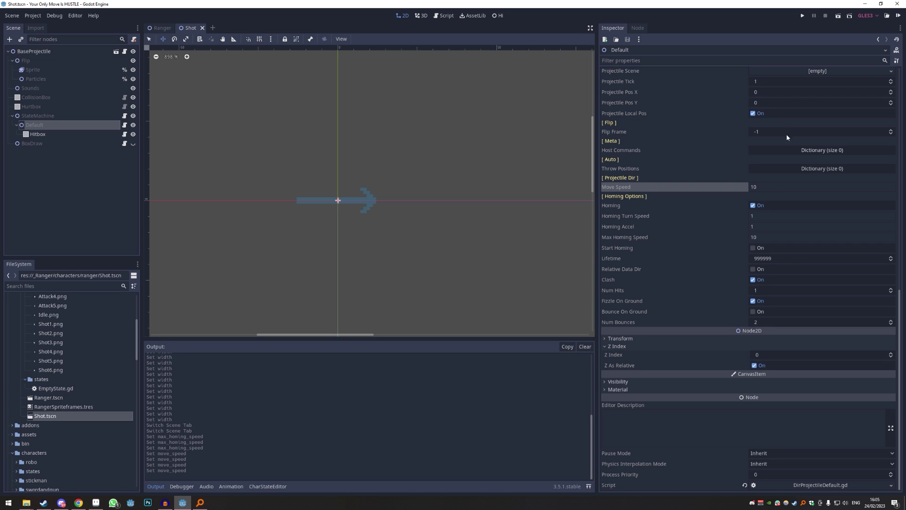
{"action": "key", "text": "ctrl+Tab"}
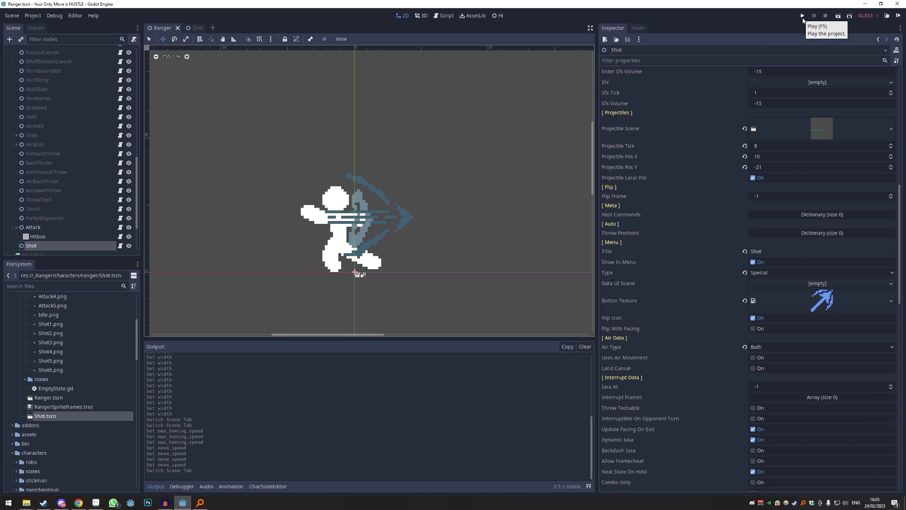
- Run the game and start a Ranger versus Cowboy match
{"action": "left_click", "coordinate": [804, 18]}
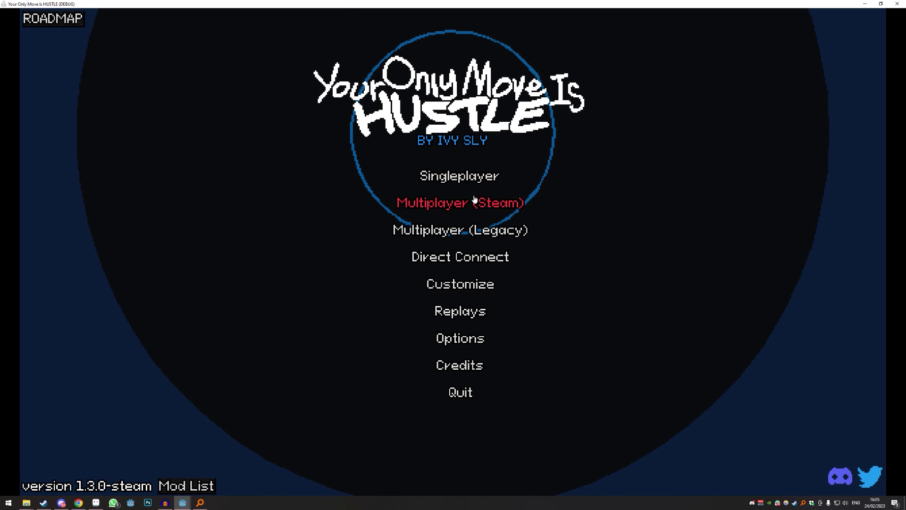
{"action": "left_click", "coordinate": [460, 174]}
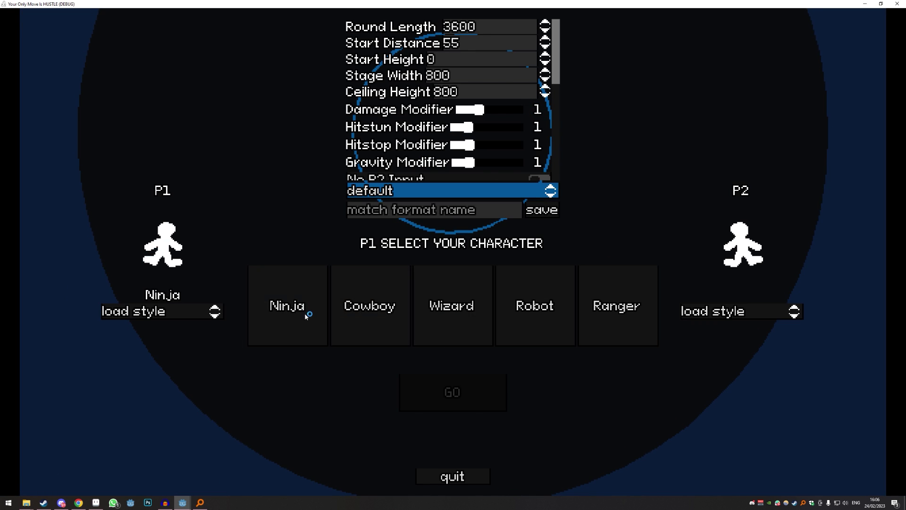
{"action": "left_click", "coordinate": [630, 325]}
{"action": "left_click", "coordinate": [370, 306]}
{"action": "left_click", "coordinate": [439, 391]}
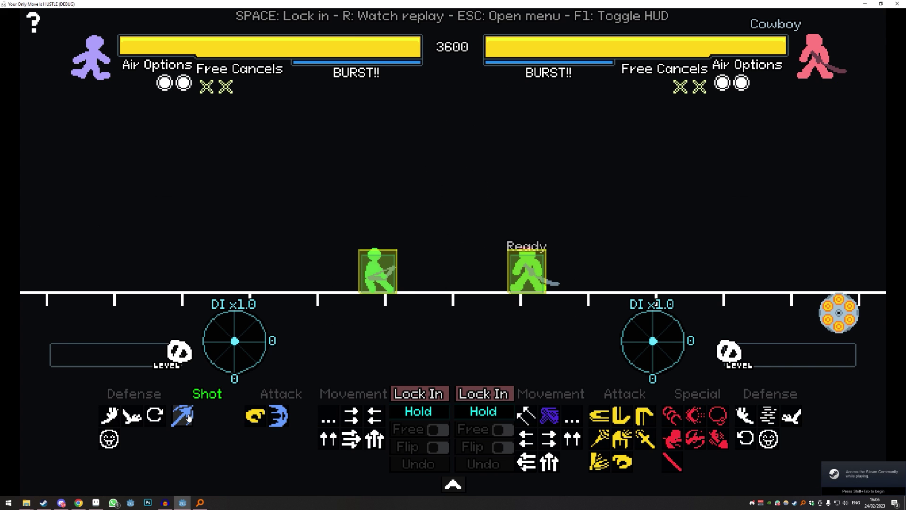
- Have the Cowboy jump slightly right, then fire the Ranger's homing Shot arrow at him
{"action": "key", "text": "space"}
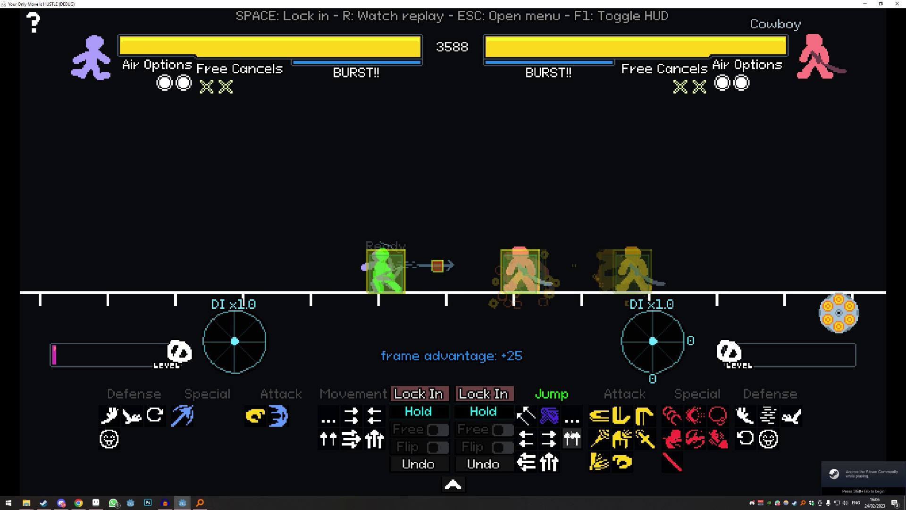
{"action": "left_click", "coordinate": [572, 439]}
{"action": "left_click_drag", "start_coordinate": [550, 316], "coordinate": [572, 322]}
{"action": "key", "text": "space"}
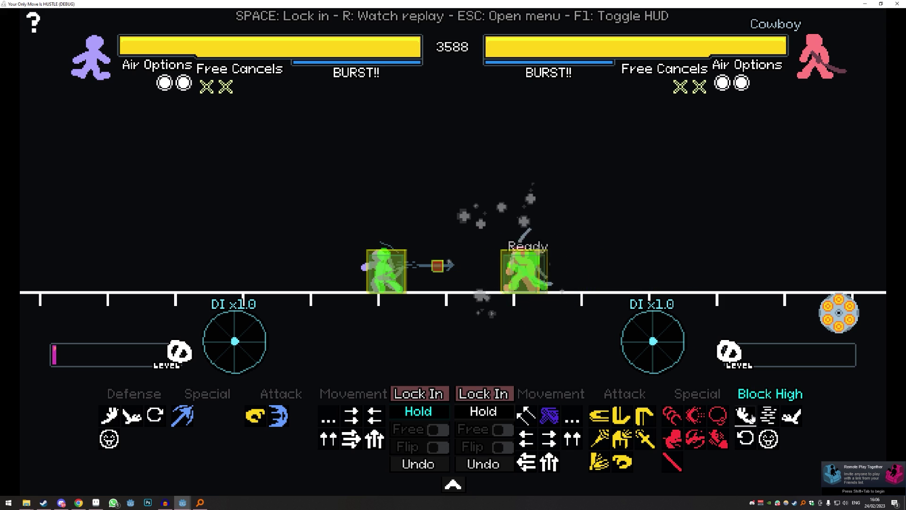
{"action": "left_click", "coordinate": [182, 418]}
{"action": "left_click", "coordinate": [549, 415]}
{"action": "key", "text": "space"}
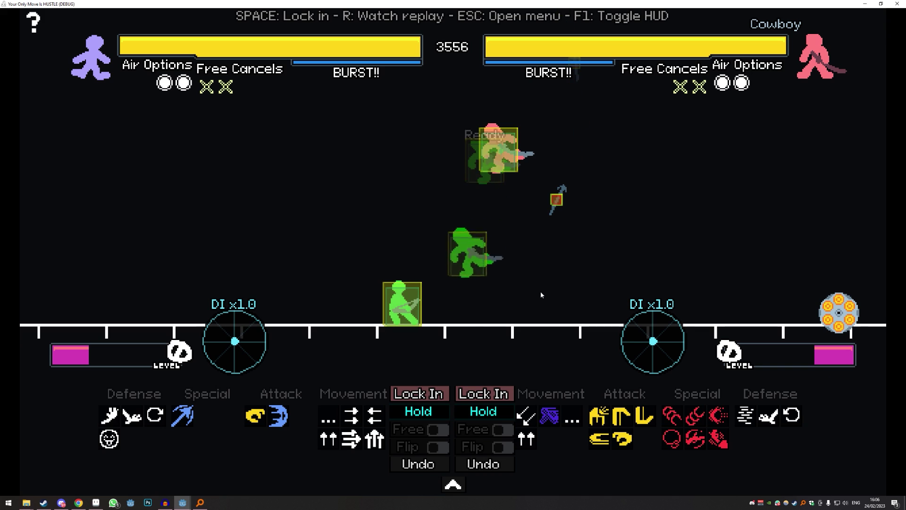
{"action": "scroll", "coordinate": [438, 211], "scroll_direction": "down", "scroll_amount": 5}
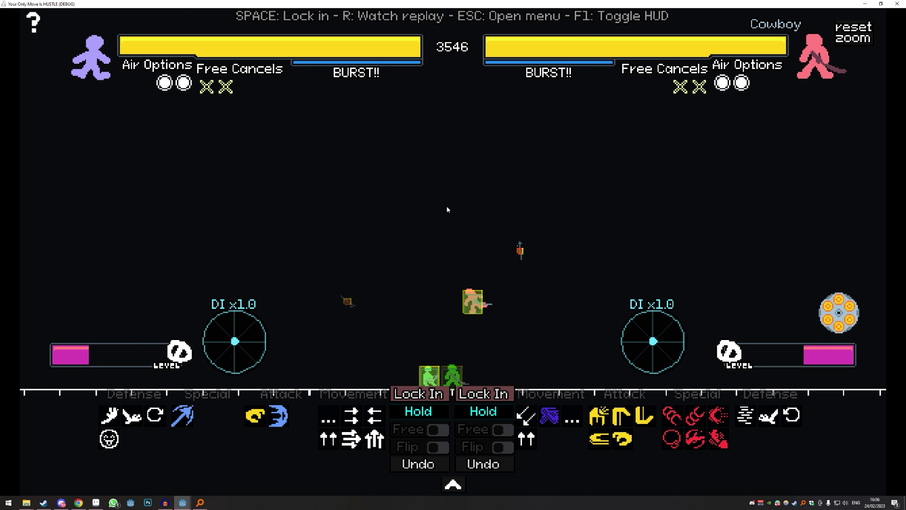